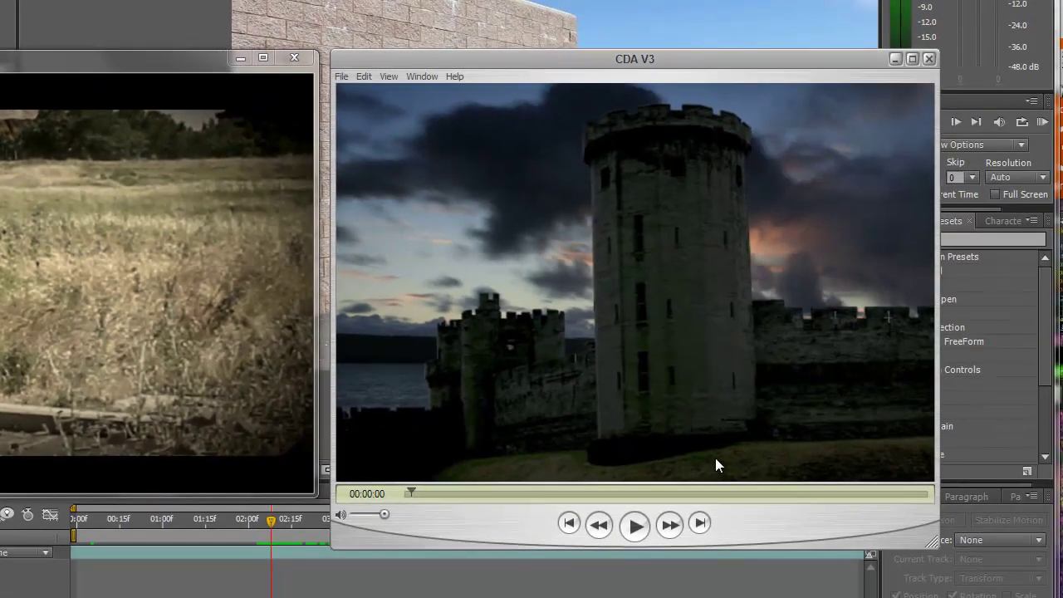
Play the castle example clip, and scrub the wall footage around the two-second mark for the punching pose.
click(634, 525)
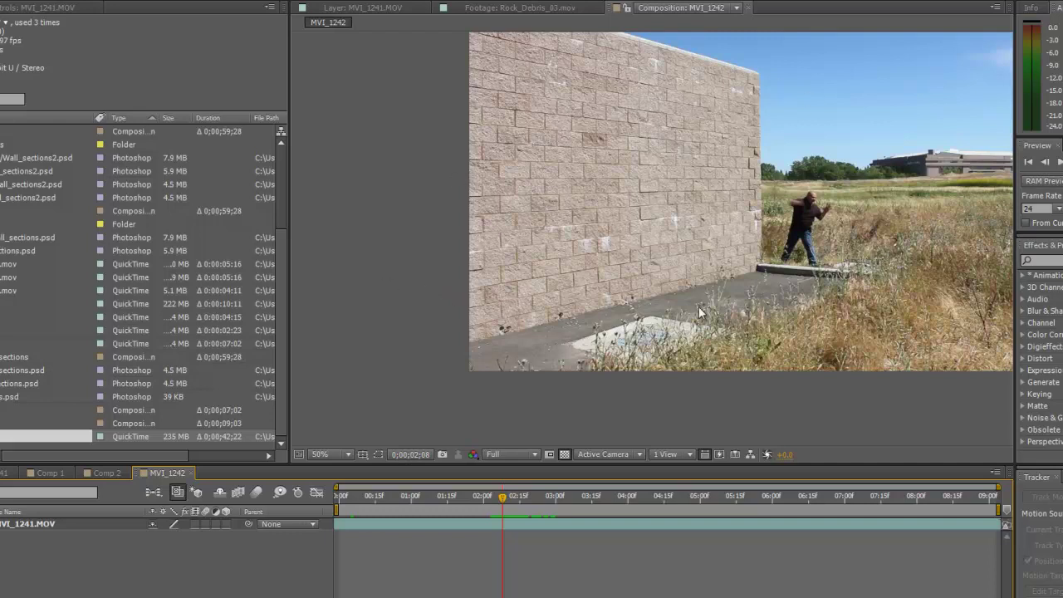
drag(501, 499, 524, 502)
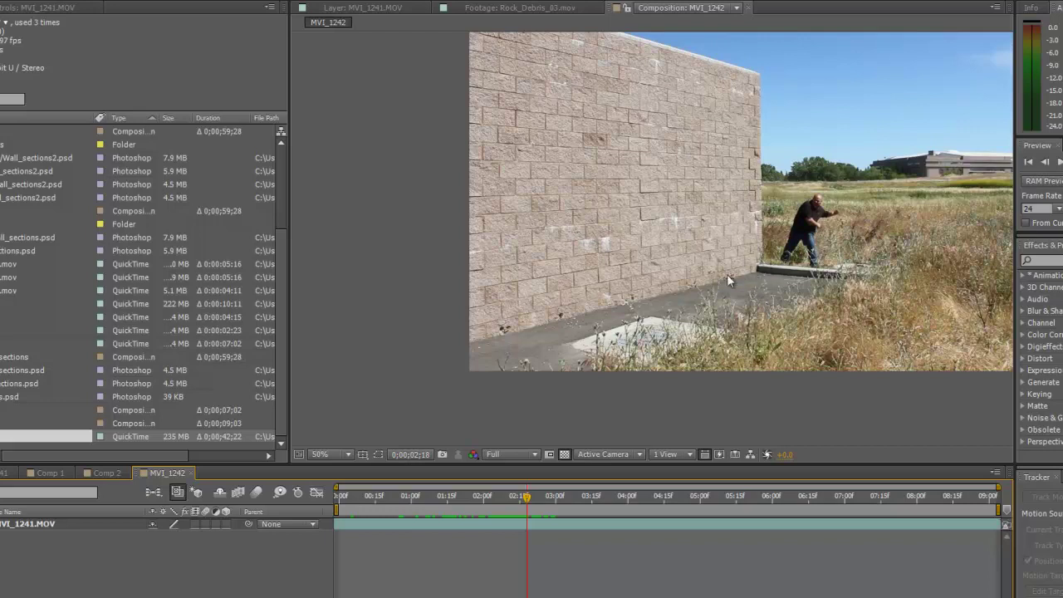
drag(529, 496, 499, 496)
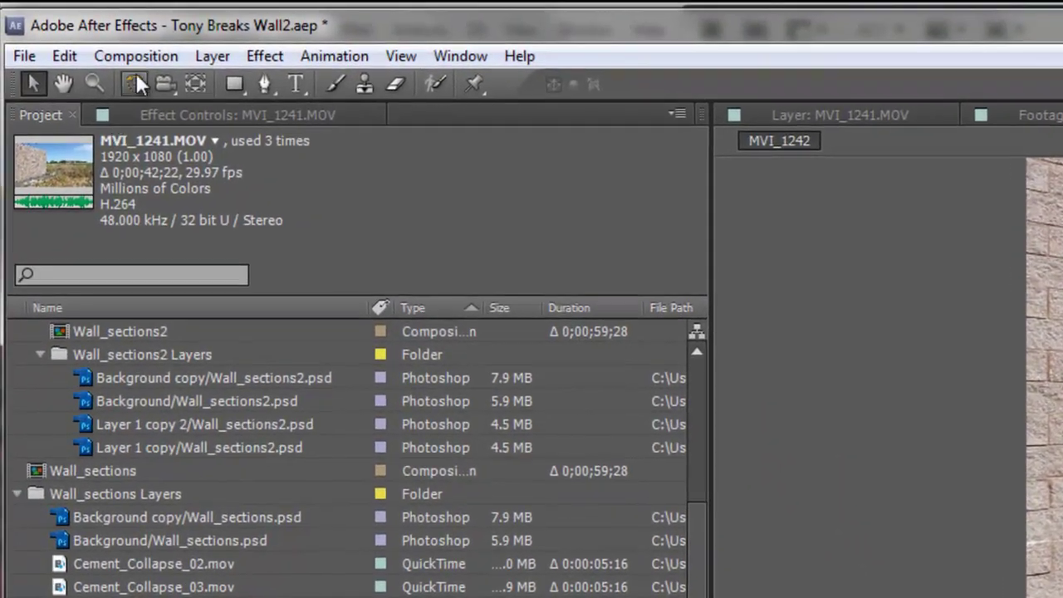
click(73, 25)
mouse_move(182, 330)
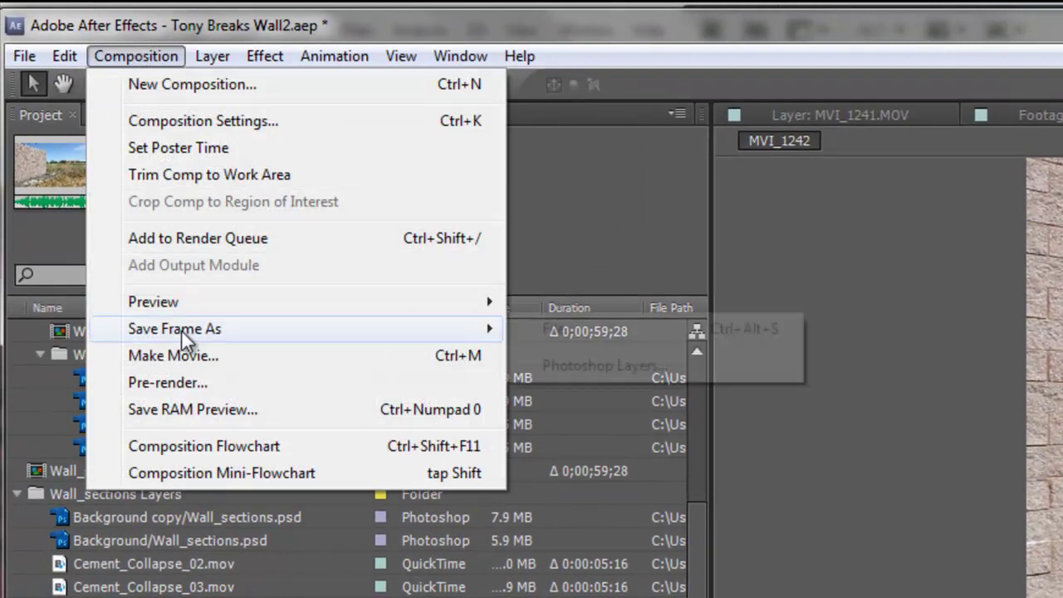
click(582, 371)
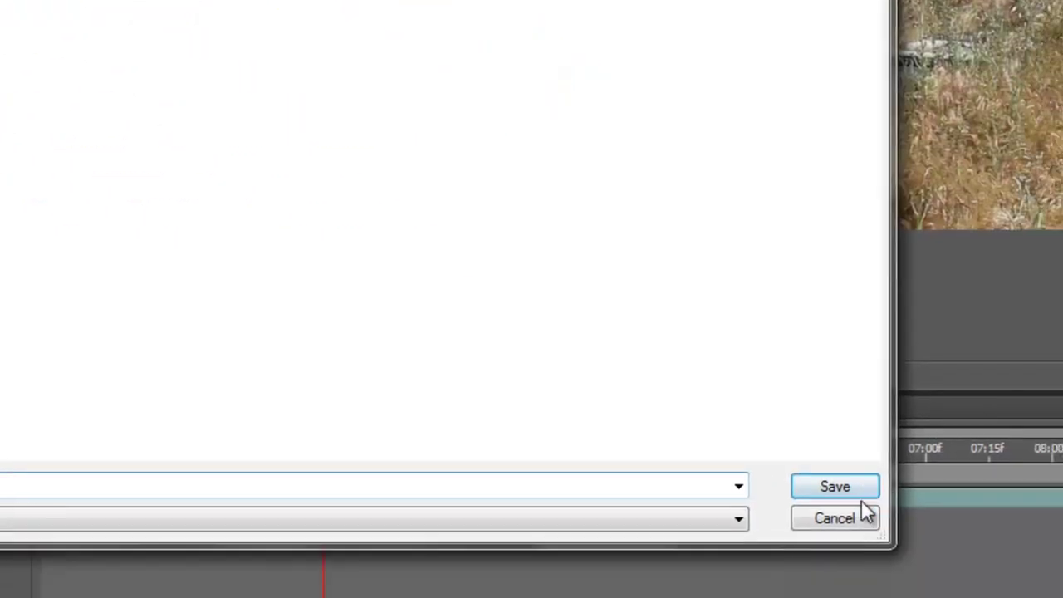
click(835, 517)
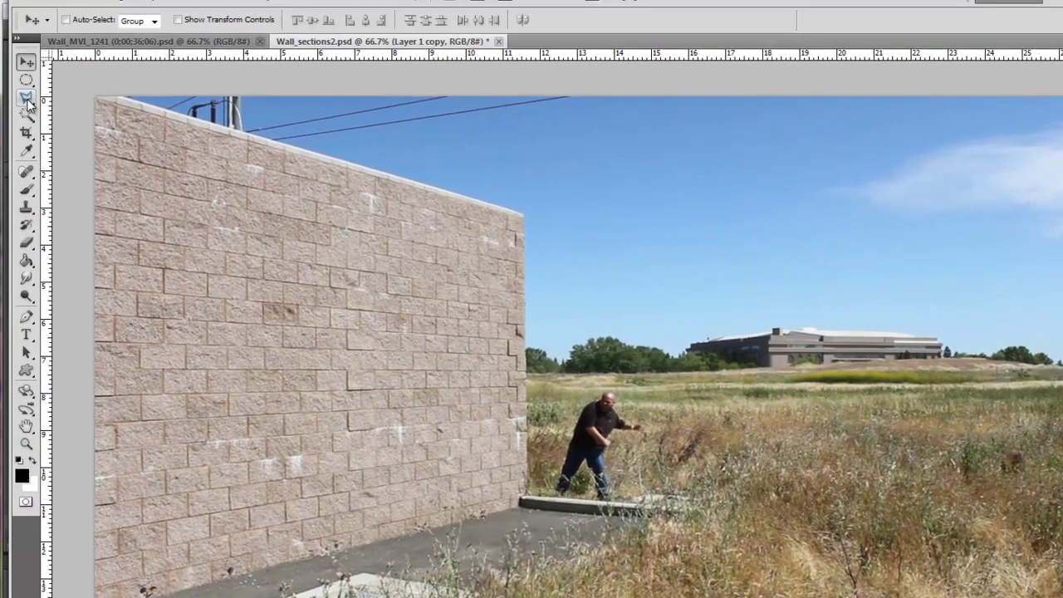
Choose the Polygonal Lasso tool for cutting out sections of the wall.
click(27, 99)
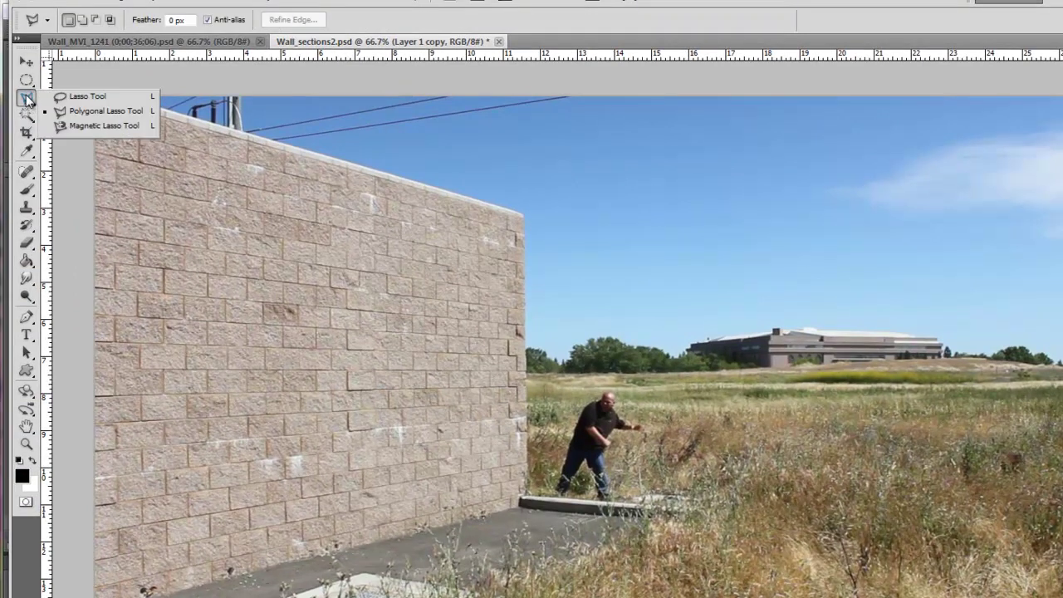
click(86, 110)
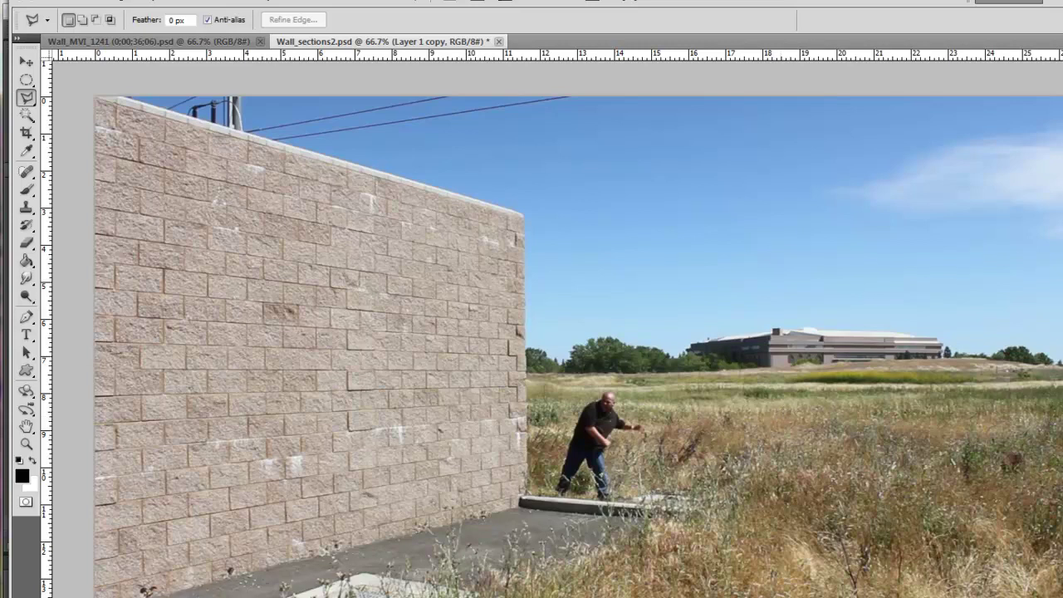
Compare the original wall with its enlarged and broken versions by undoing and redoing the edits.
key(ctrl+z)
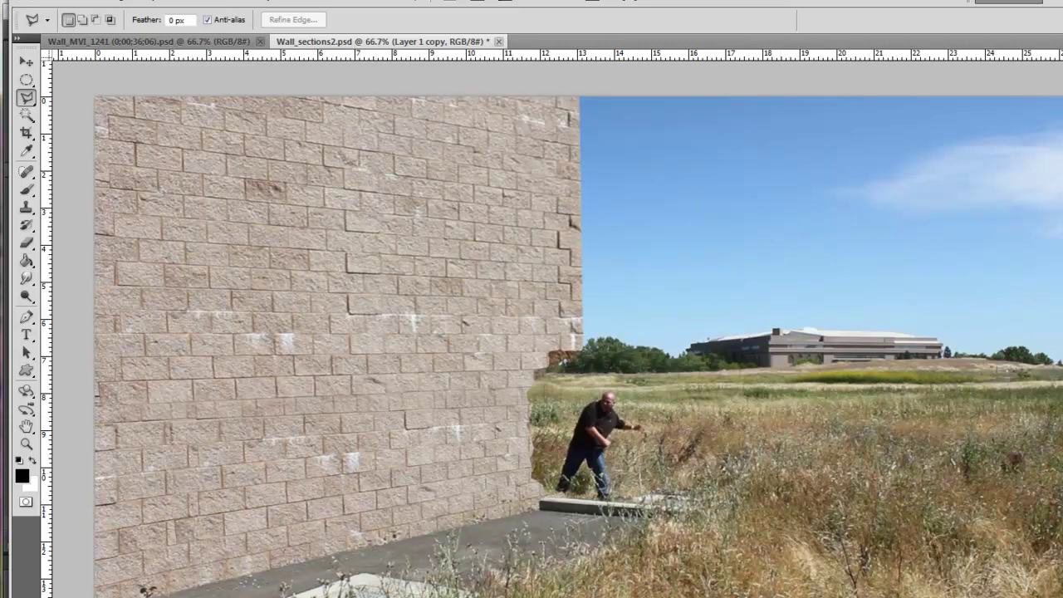
key(ctrl+alt+z)
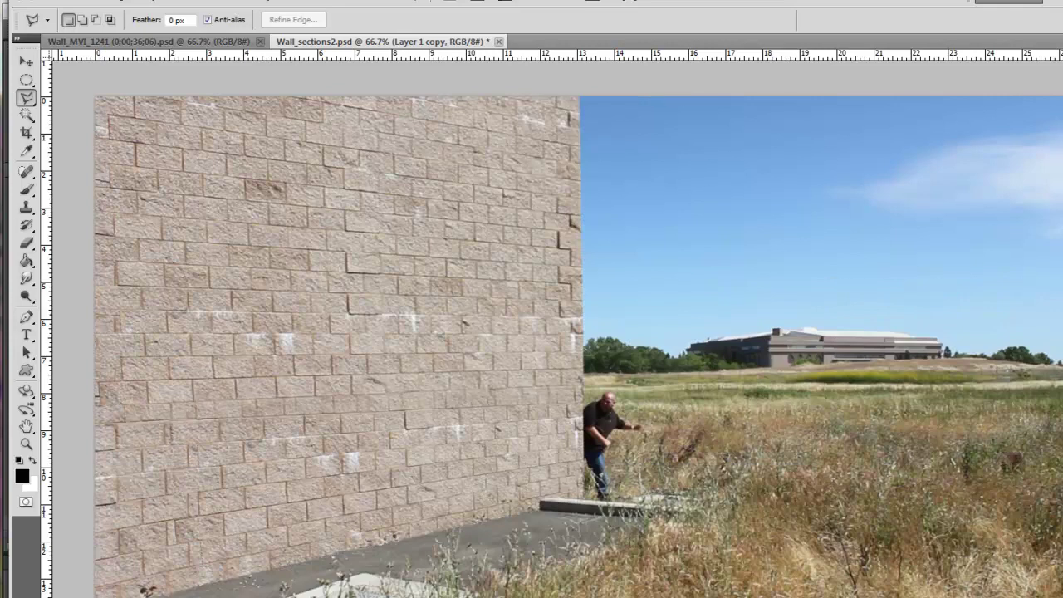
key(ctrl+z)
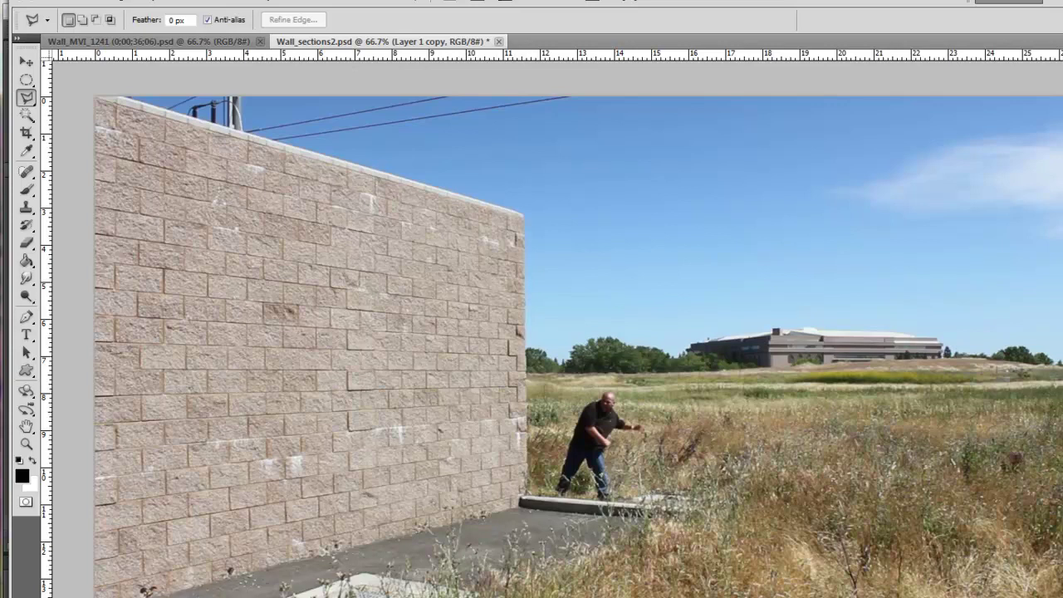
key(ctrl+z)
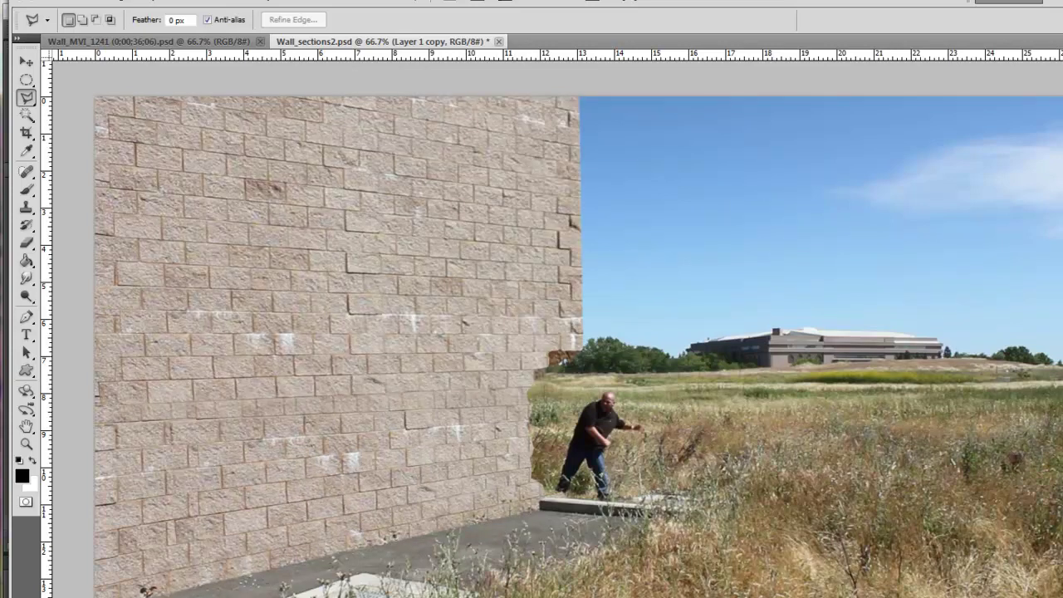
key(ctrl+z)
key(ctrl+z)
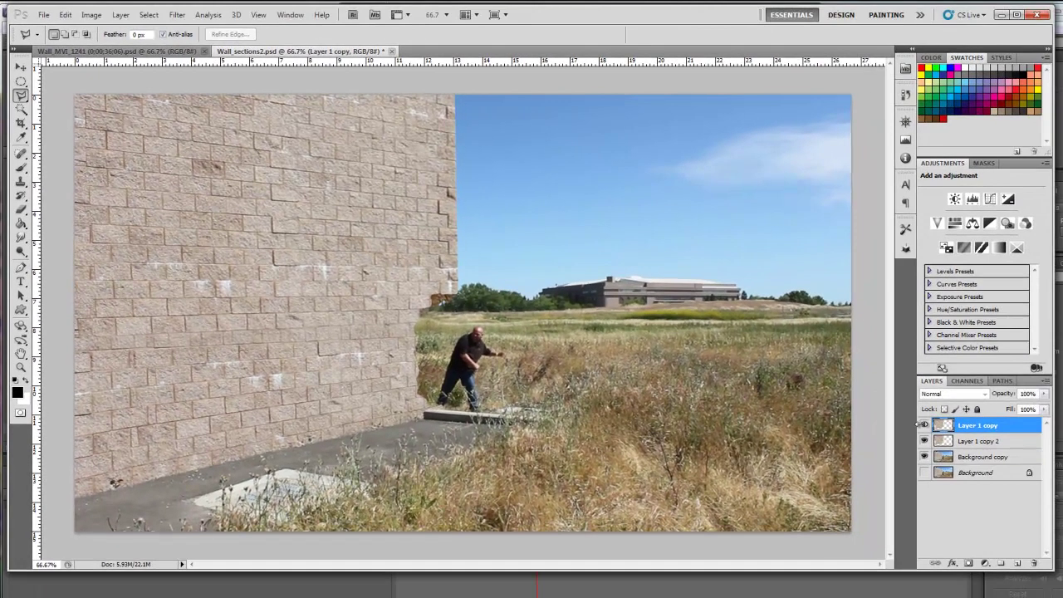
Compare the intact and broken wall by toggling the visibility of Layer 1 copy and Layer 1 copy 2, ending with both shown.
click(924, 424)
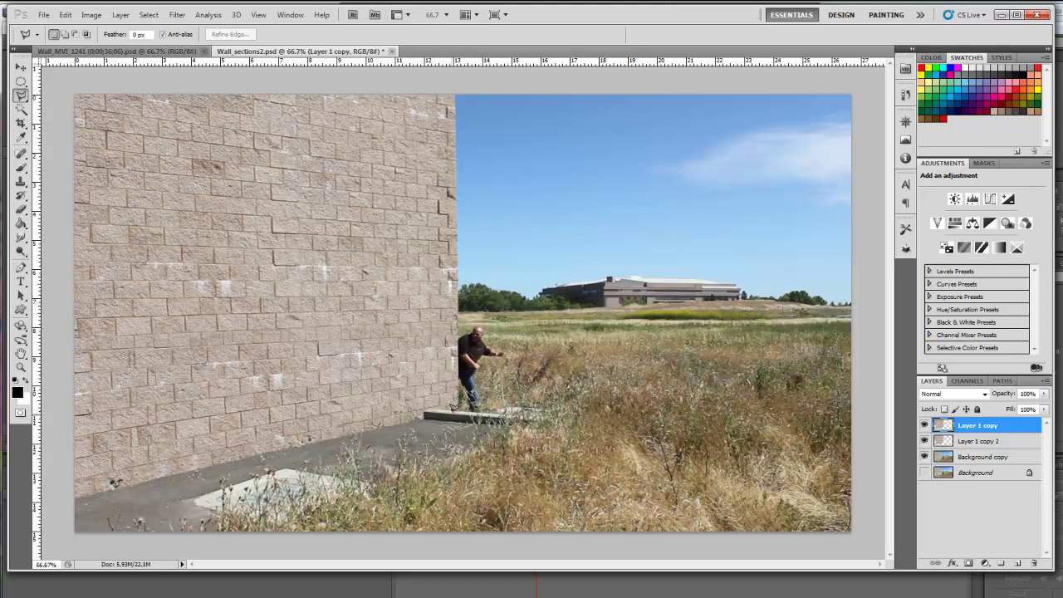
click(926, 427)
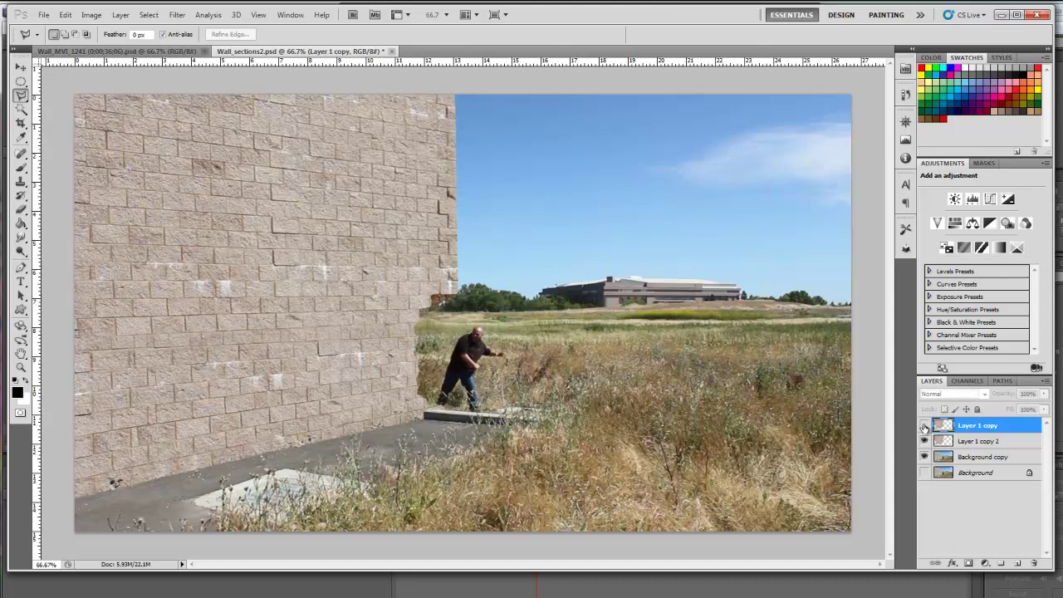
click(925, 441)
click(925, 441)
click(926, 426)
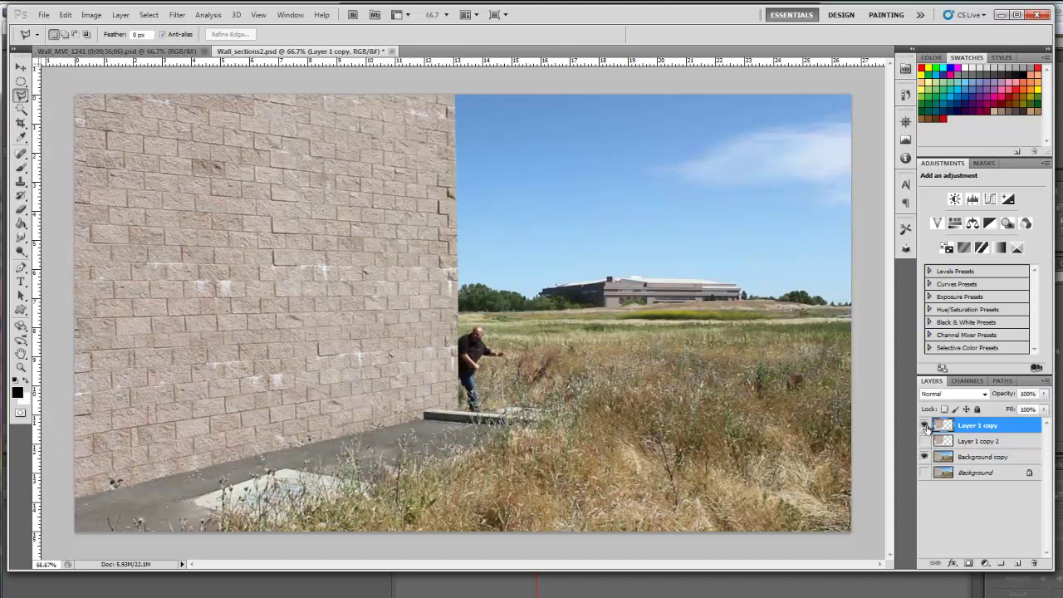
click(926, 426)
click(926, 441)
click(926, 442)
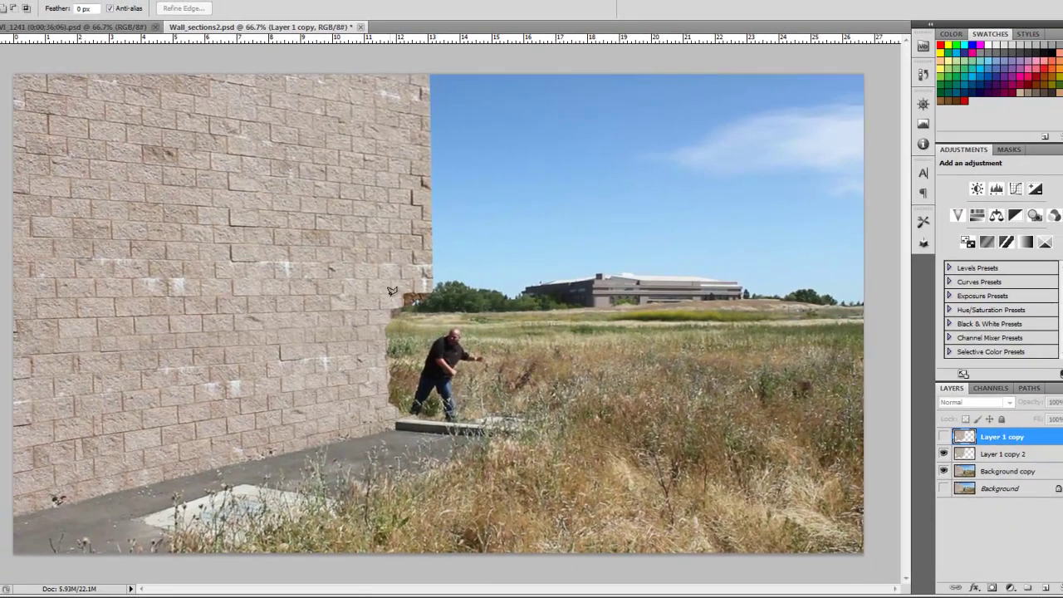
click(943, 437)
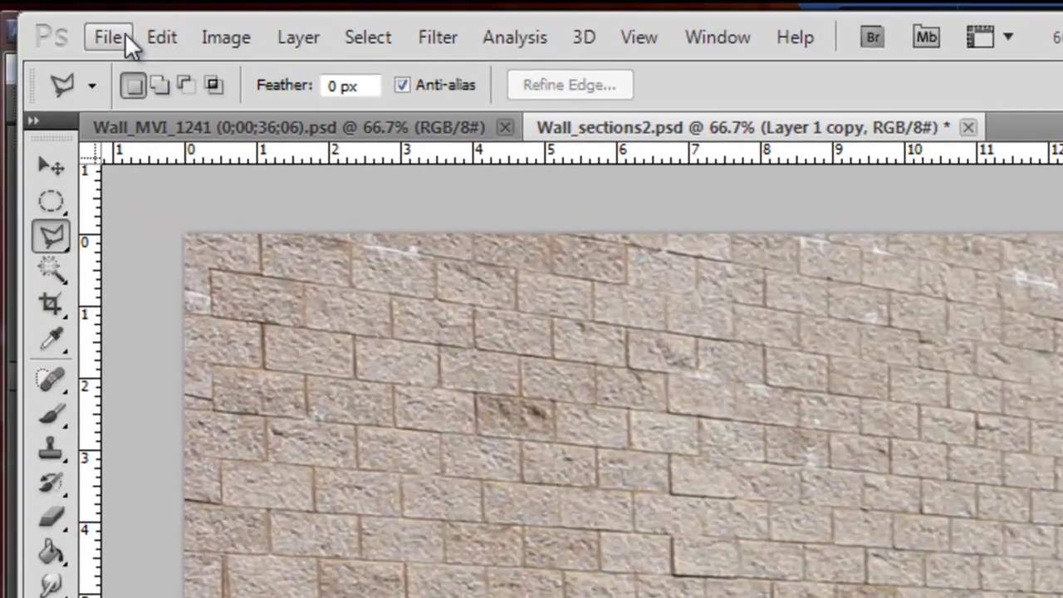
click(116, 35)
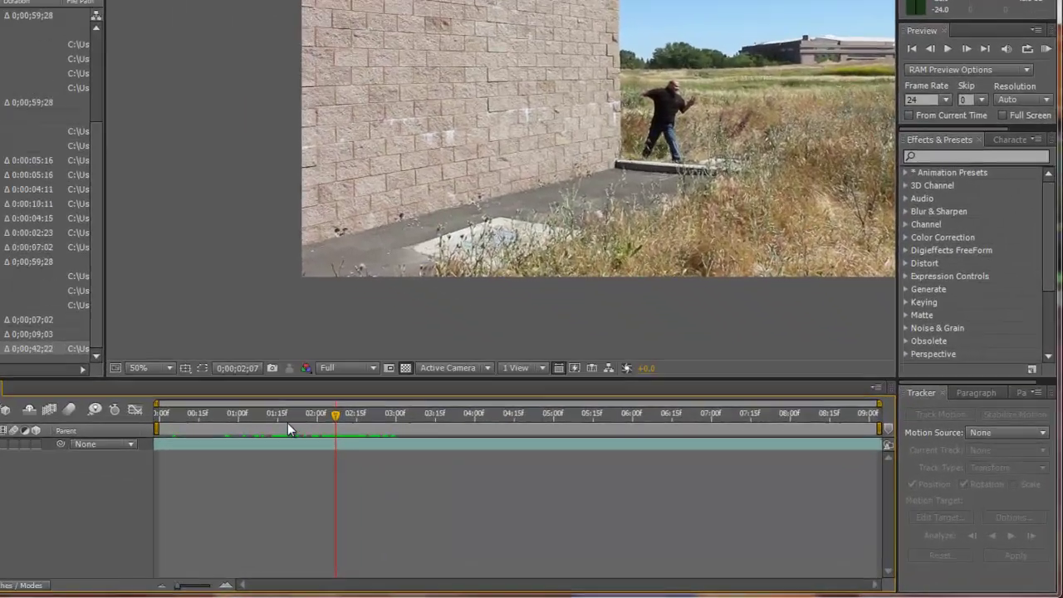
In After Effects, go to 0;00;00;03 in the MVI_1242 composition and add a null object.
click(480, 458)
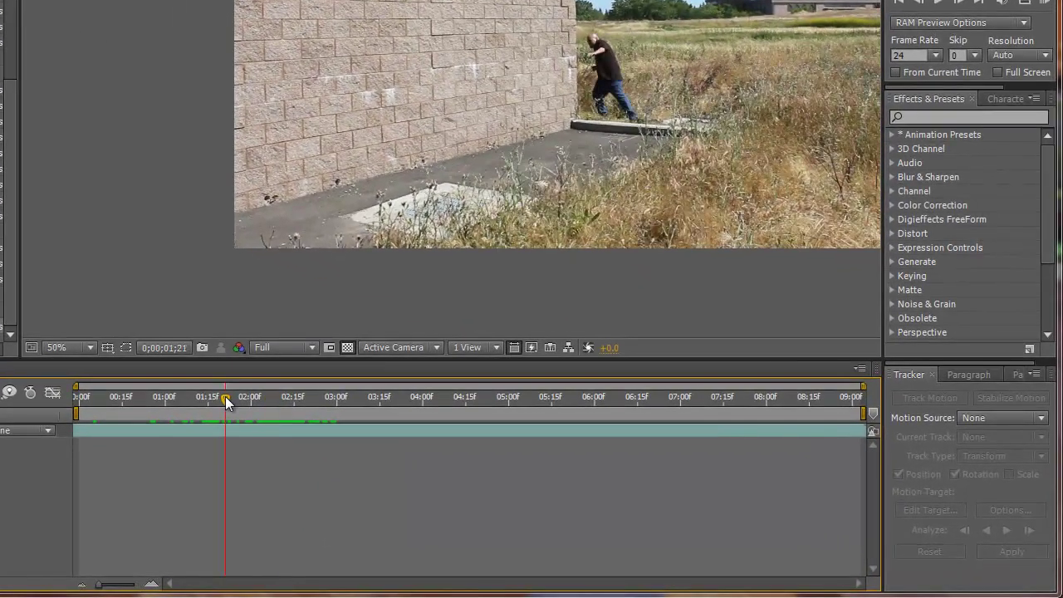
drag(225, 396, 88, 408)
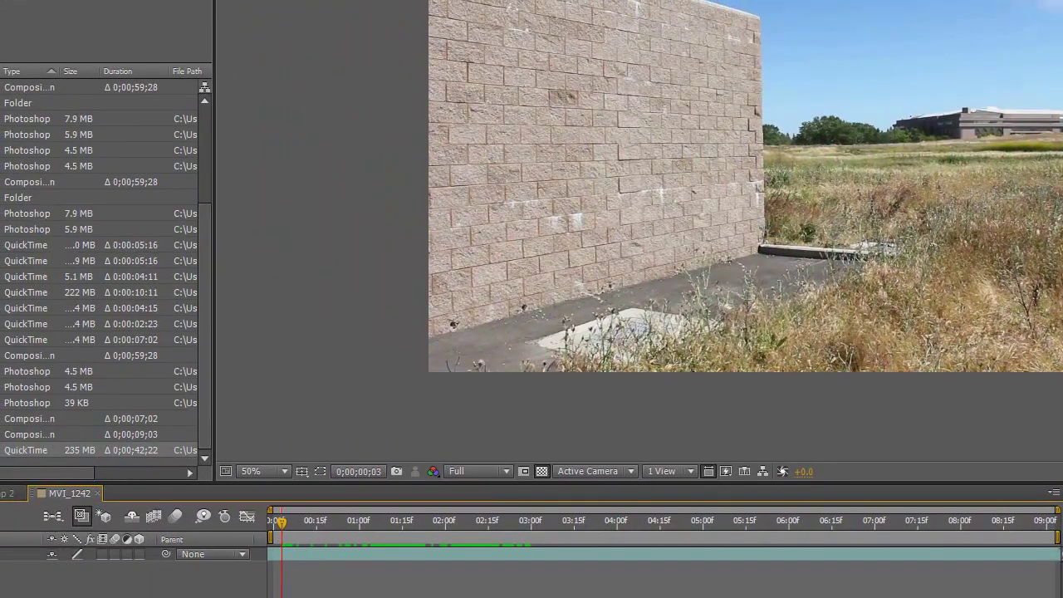
click(118, 65)
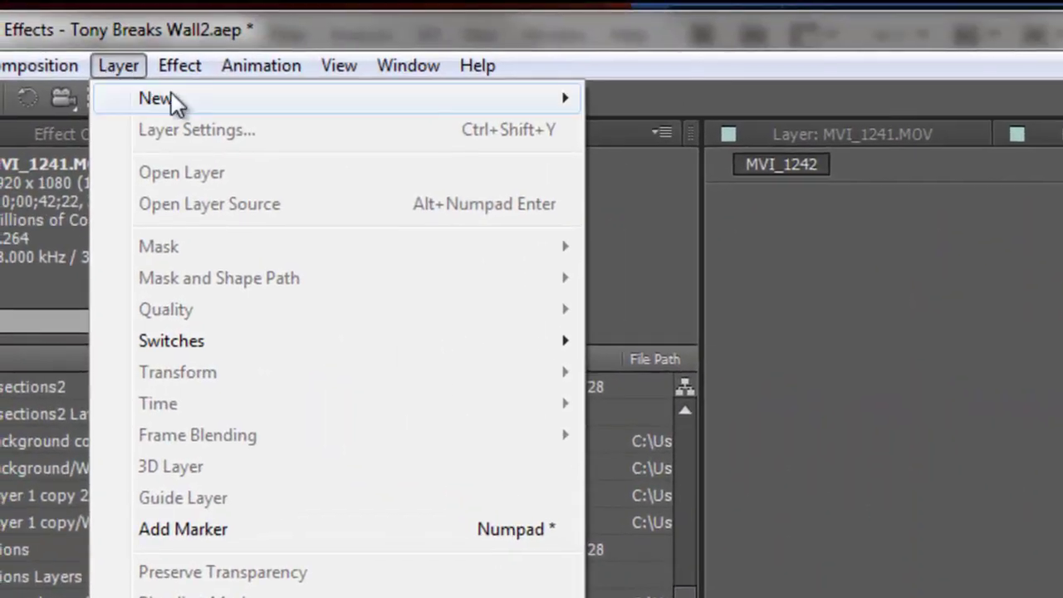
mouse_move(523, 102)
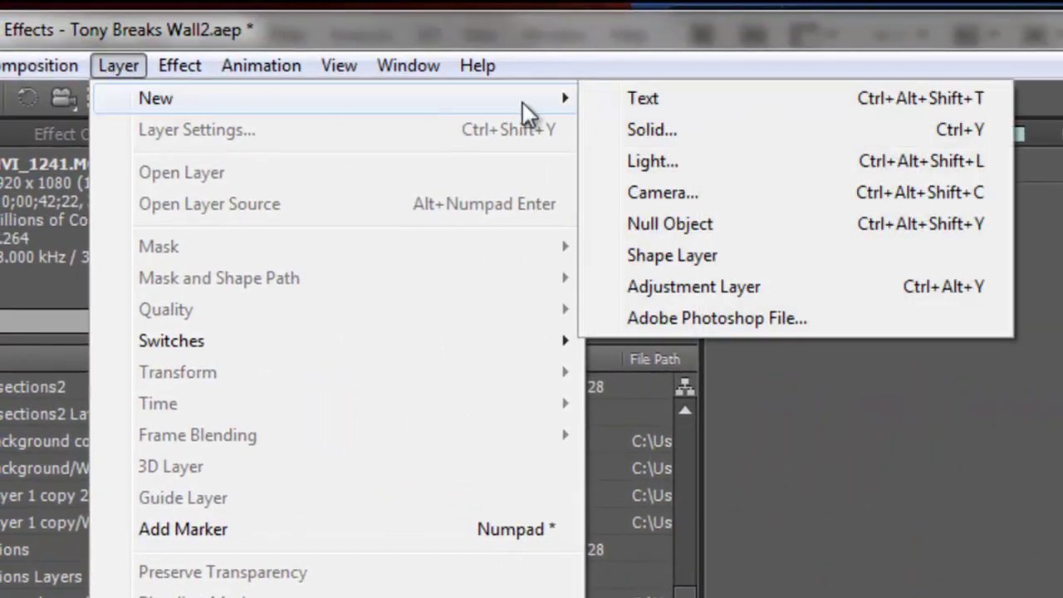
click(646, 221)
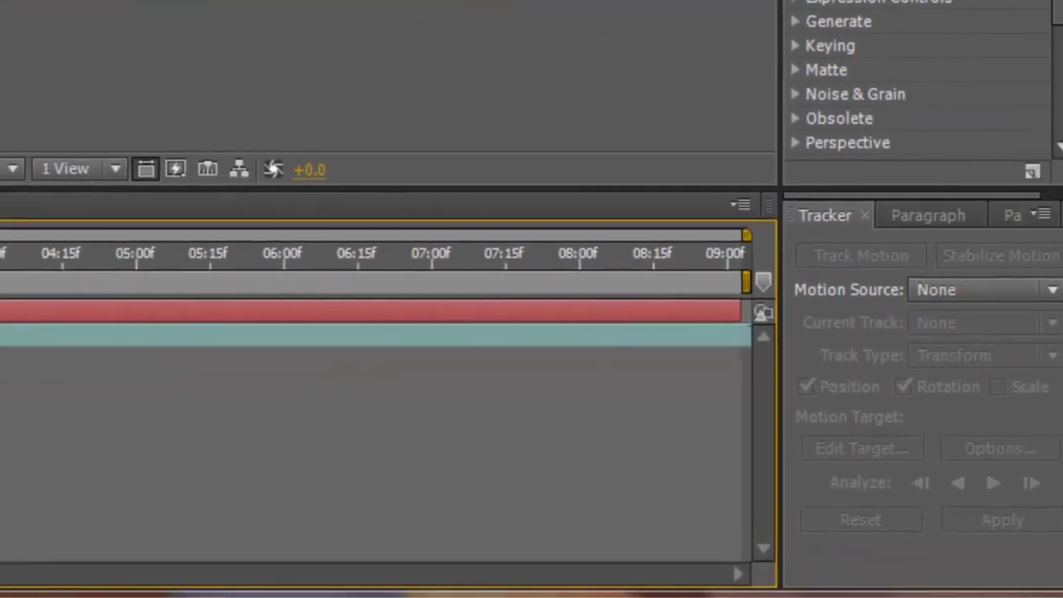
Start motion tracking on the MVI_1241.MOV layer with both position and rotation enabled.
click(357, 333)
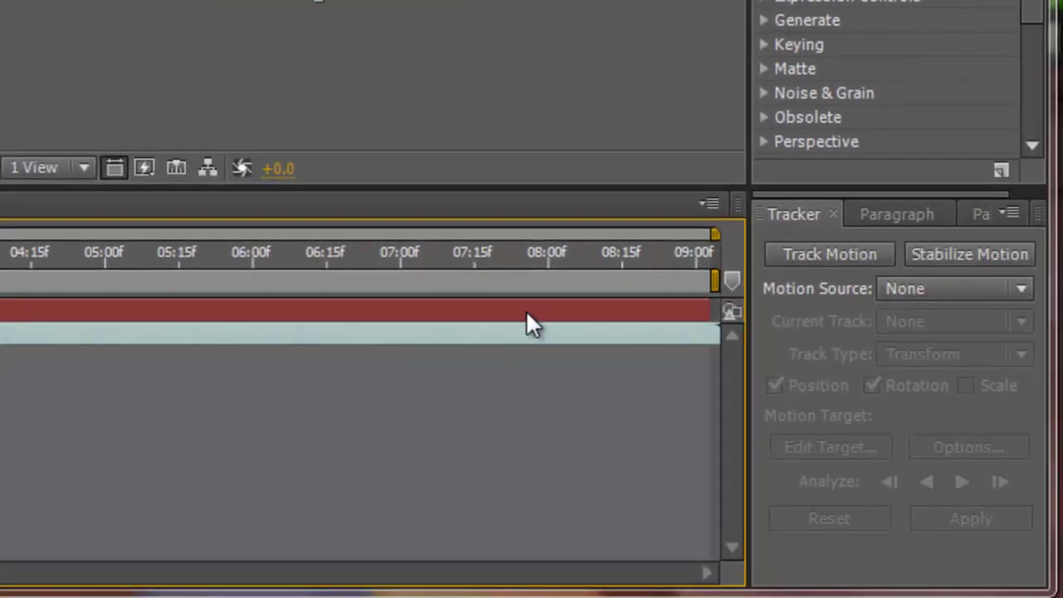
click(849, 247)
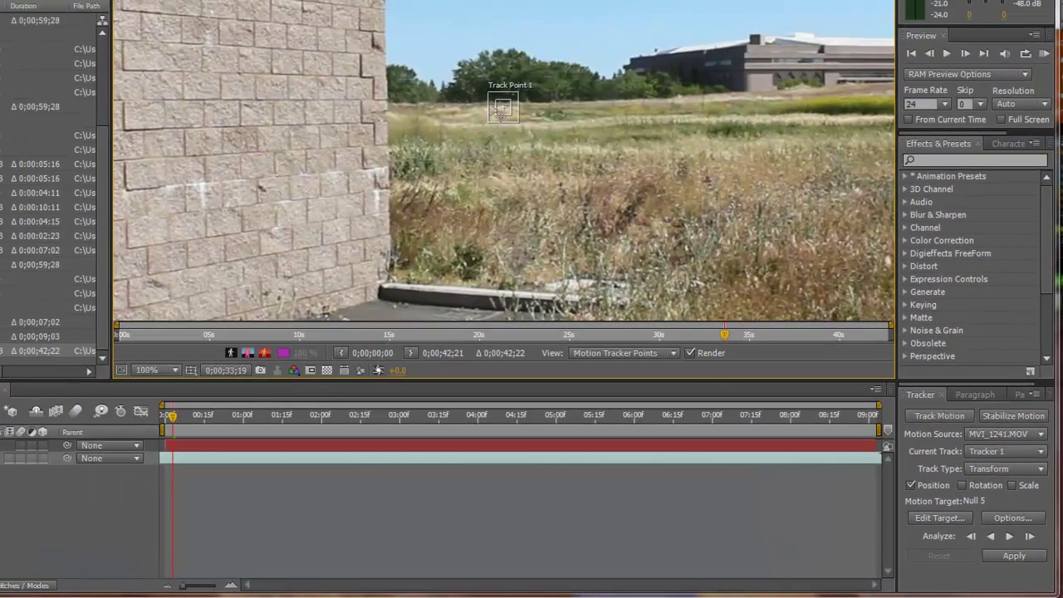
click(964, 486)
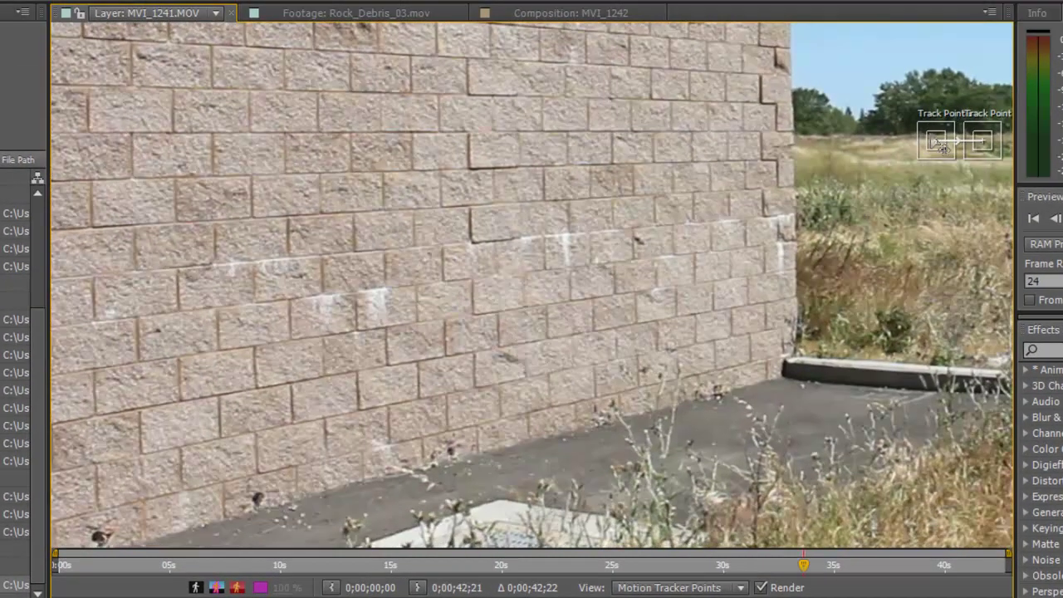
Place the two track points on brick details at the near and far ends of the wall, and analyze the footage forward.
drag(941, 145, 158, 331)
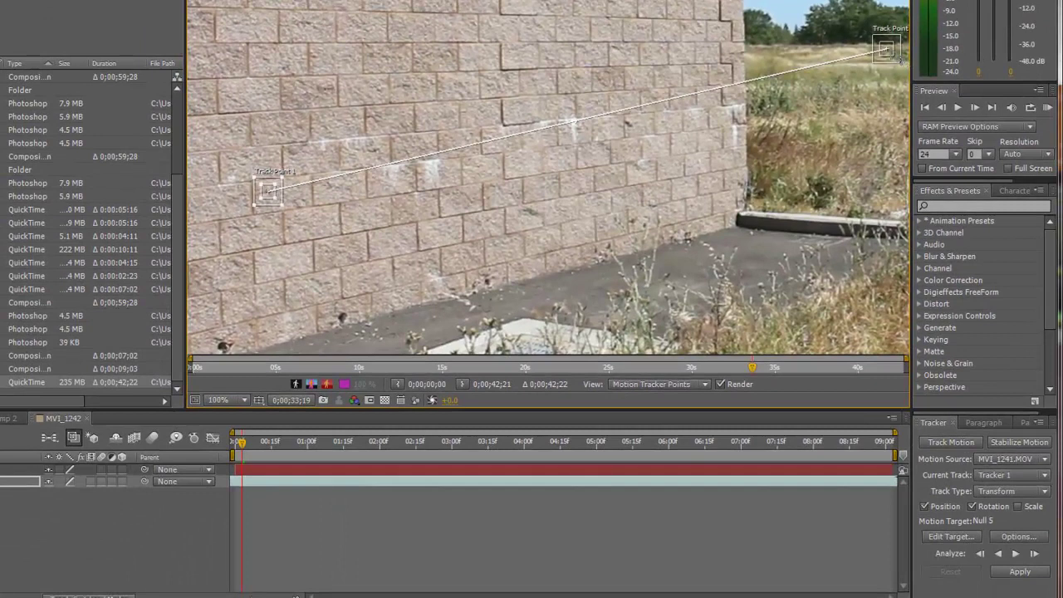
drag(899, 56, 627, 124)
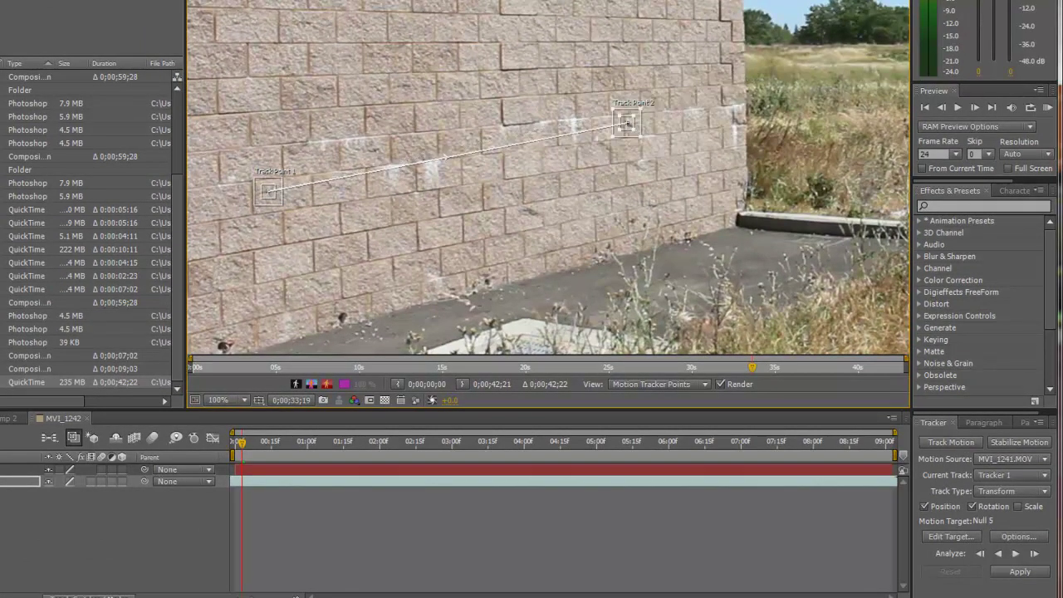
click(1015, 555)
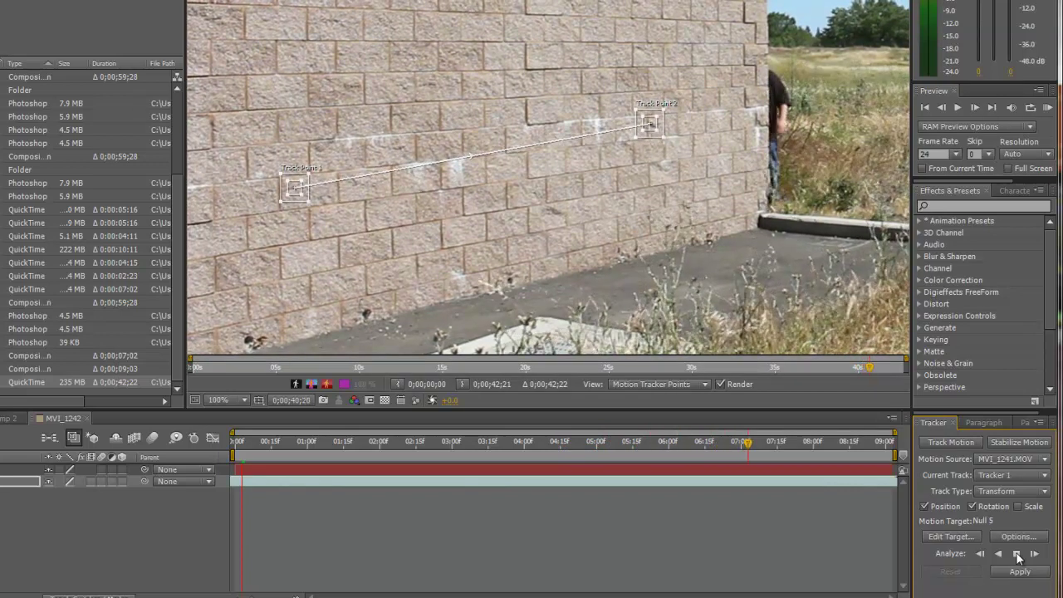
click(1018, 555)
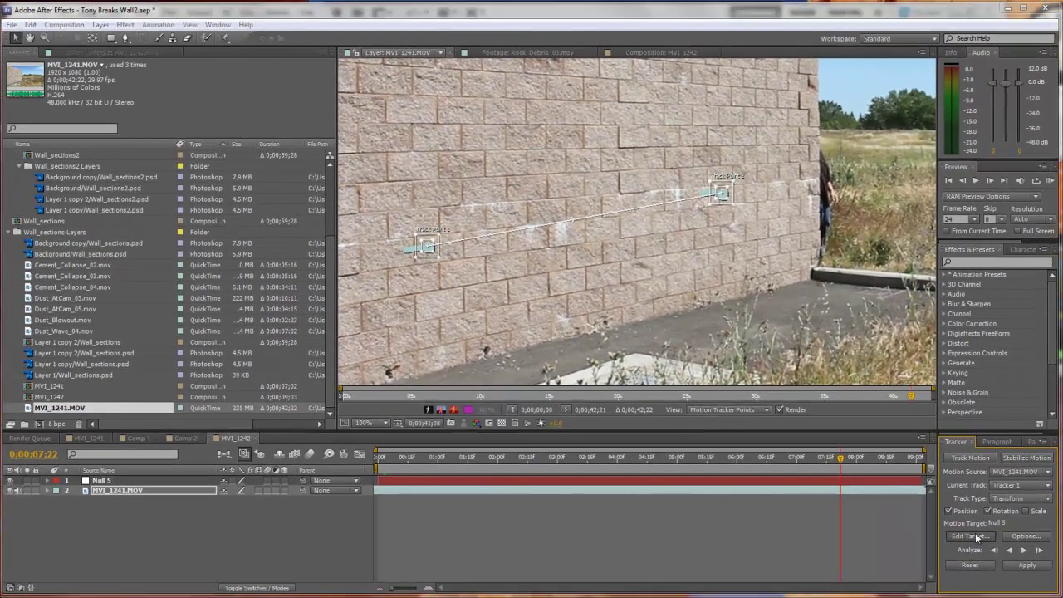
Set Null 5 as the motion target and apply the tracking data to it in the X and Y dimensions.
click(975, 534)
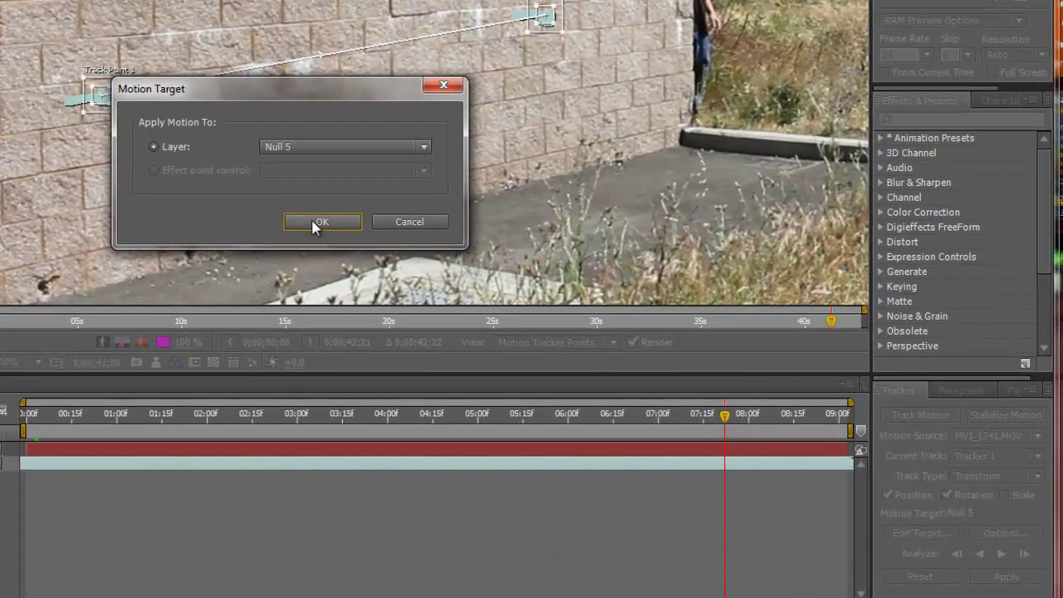
click(304, 226)
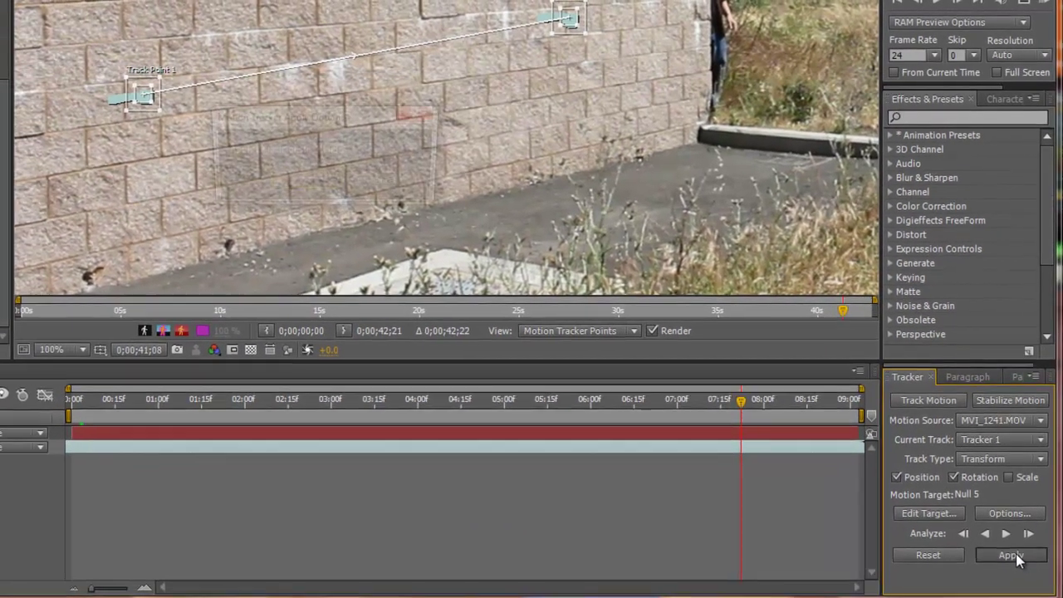
click(1009, 575)
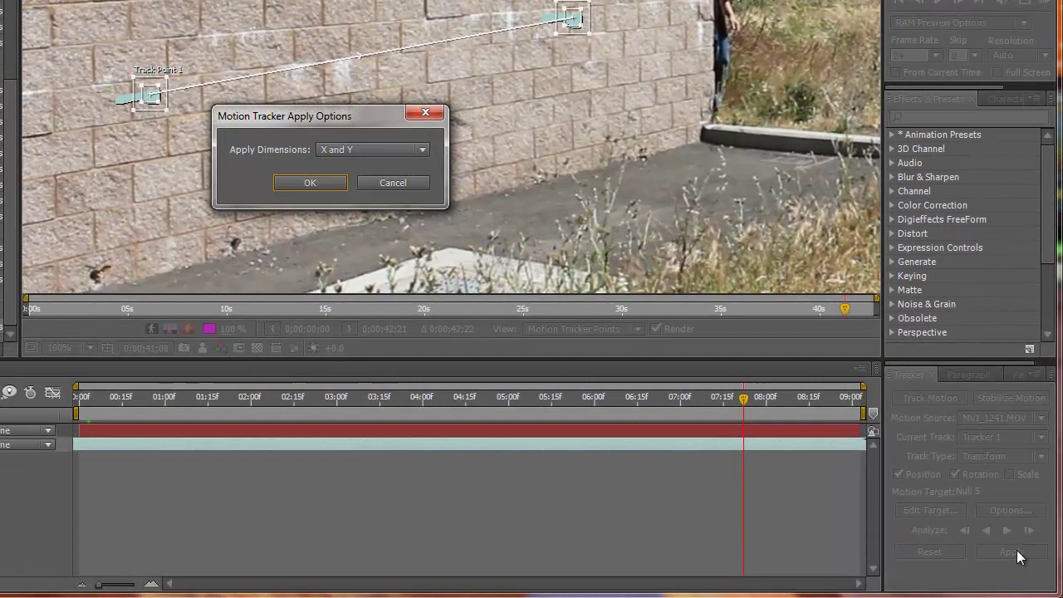
click(300, 182)
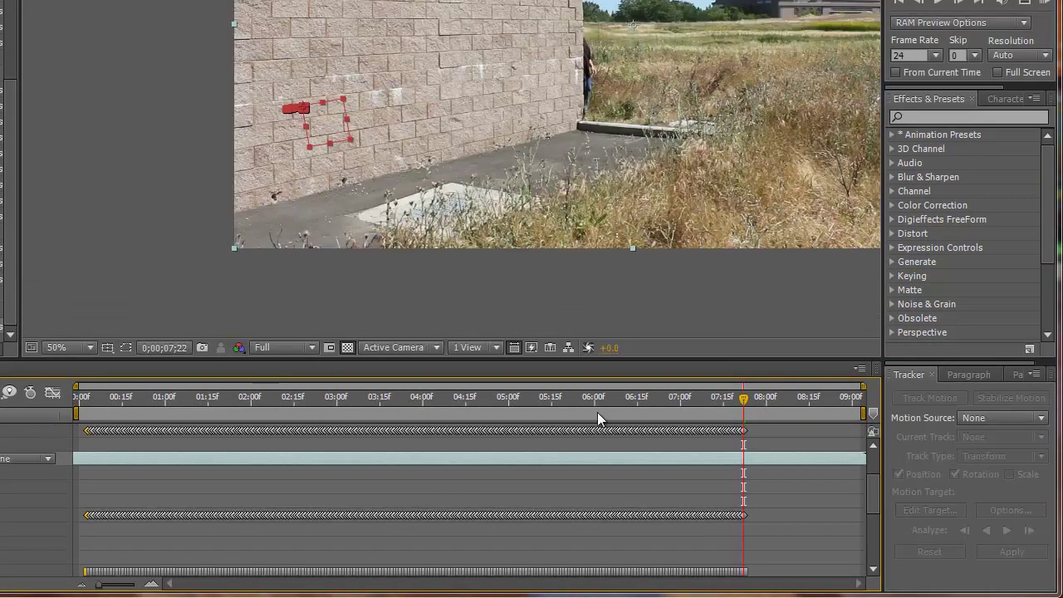
Collapse the layer properties and add Layer 1 copy 2/Wall_sections.psd and Layer 1 copy/Wall_sections.psd above Null 5 in the MVI_1242 composition.
drag(873, 493, 878, 458)
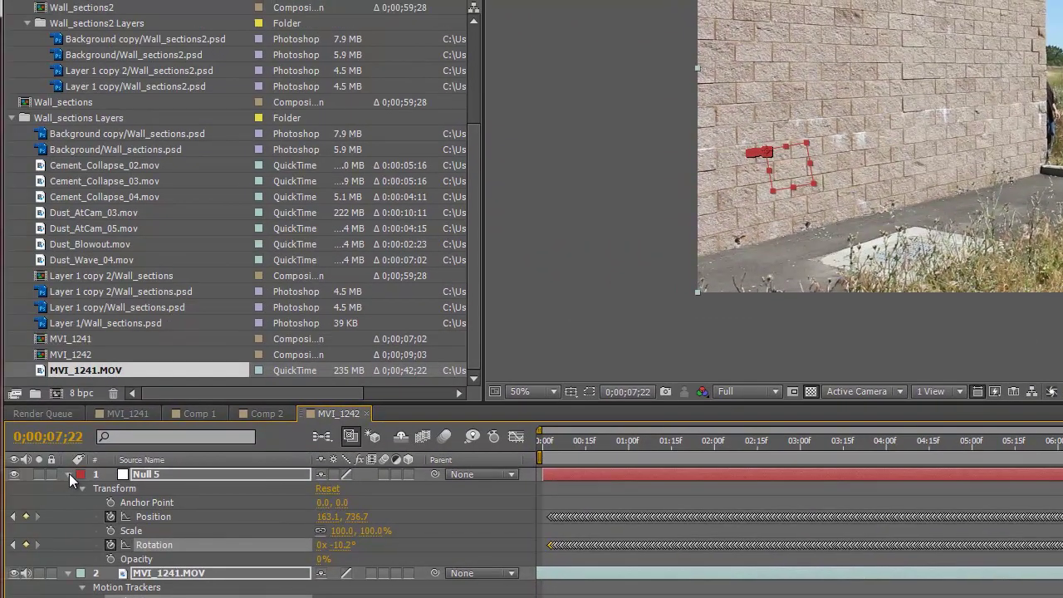
click(69, 474)
click(69, 488)
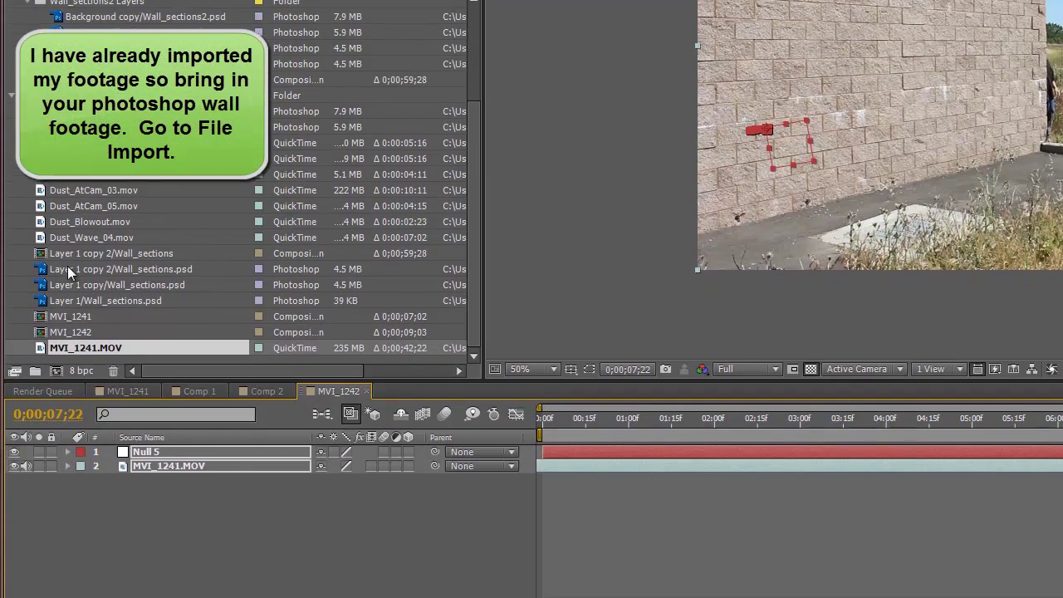
click(65, 292)
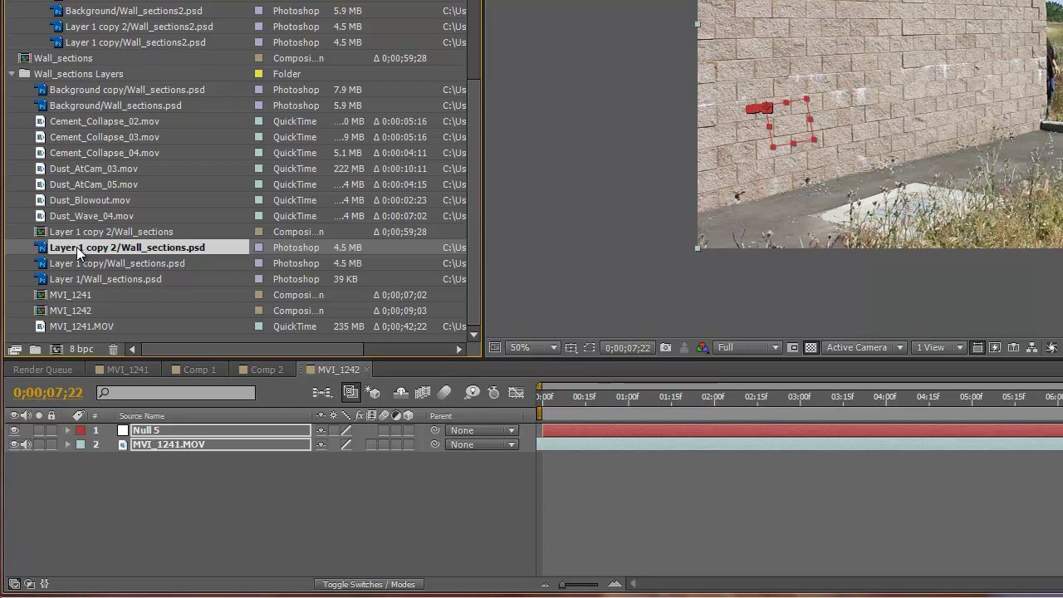
drag(77, 246, 101, 427)
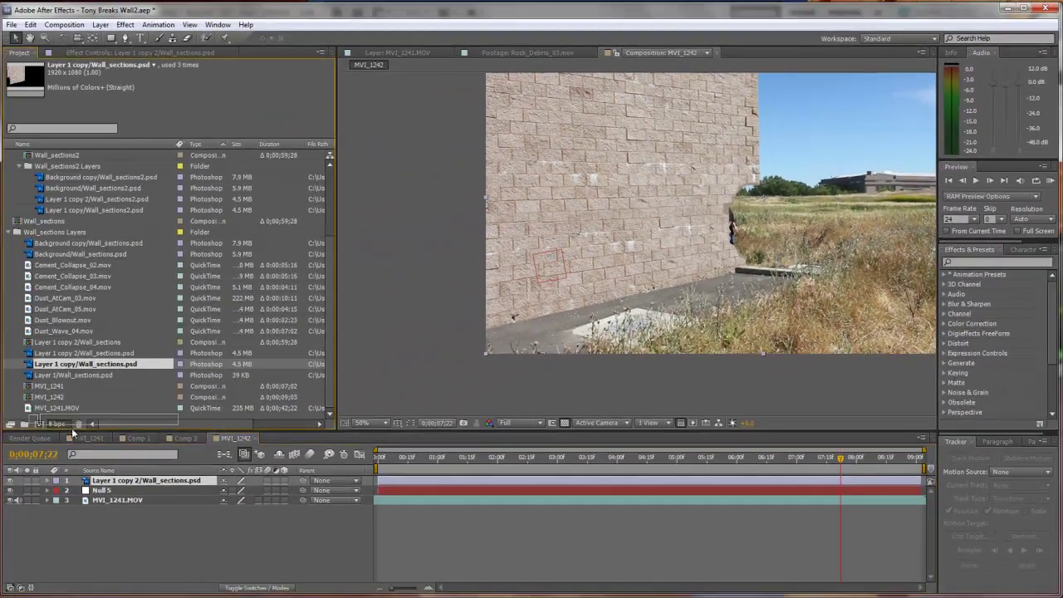
drag(72, 428, 74, 482)
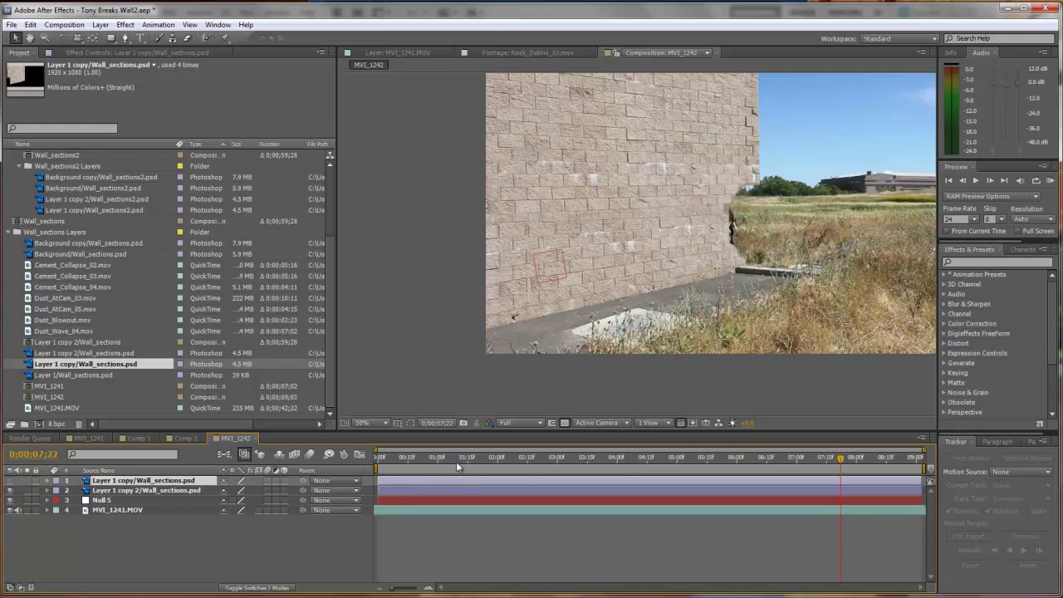
Go to the first frame of the composition and parent both Wall_sections.psd layers to Null 5.
drag(456, 460, 373, 461)
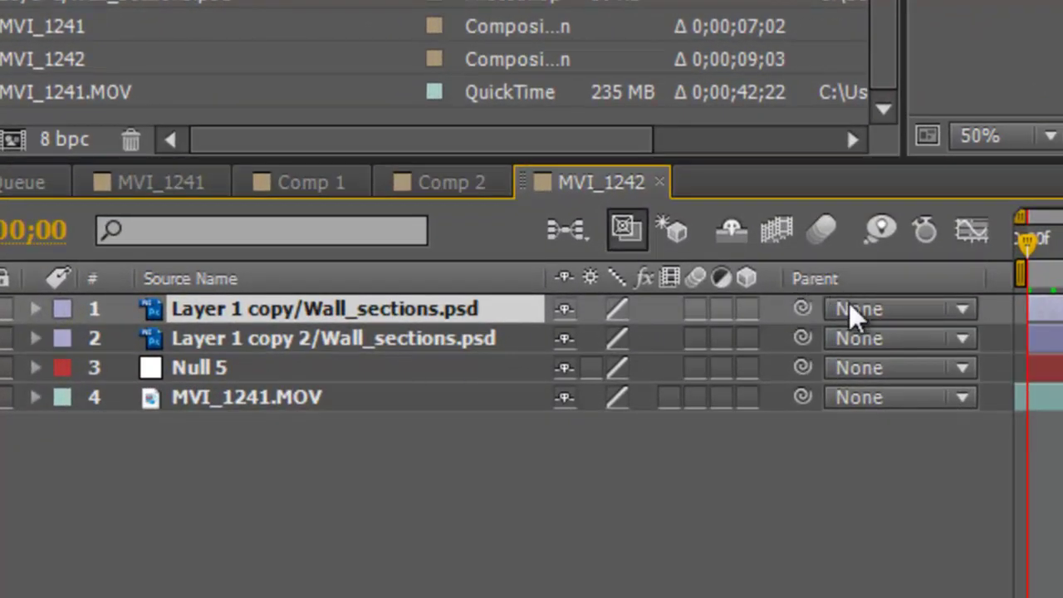
click(961, 309)
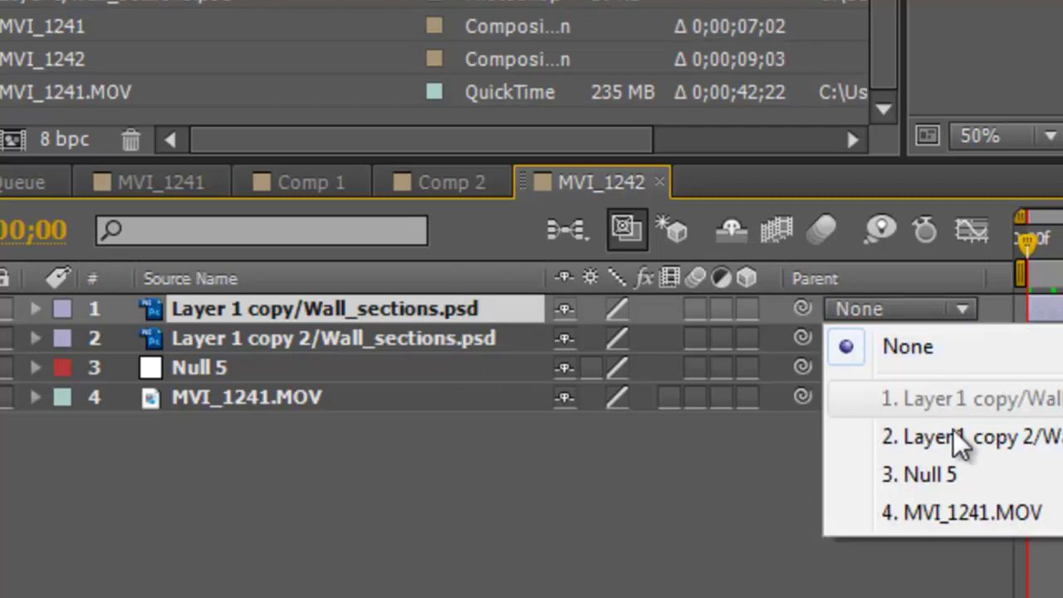
click(943, 474)
click(961, 338)
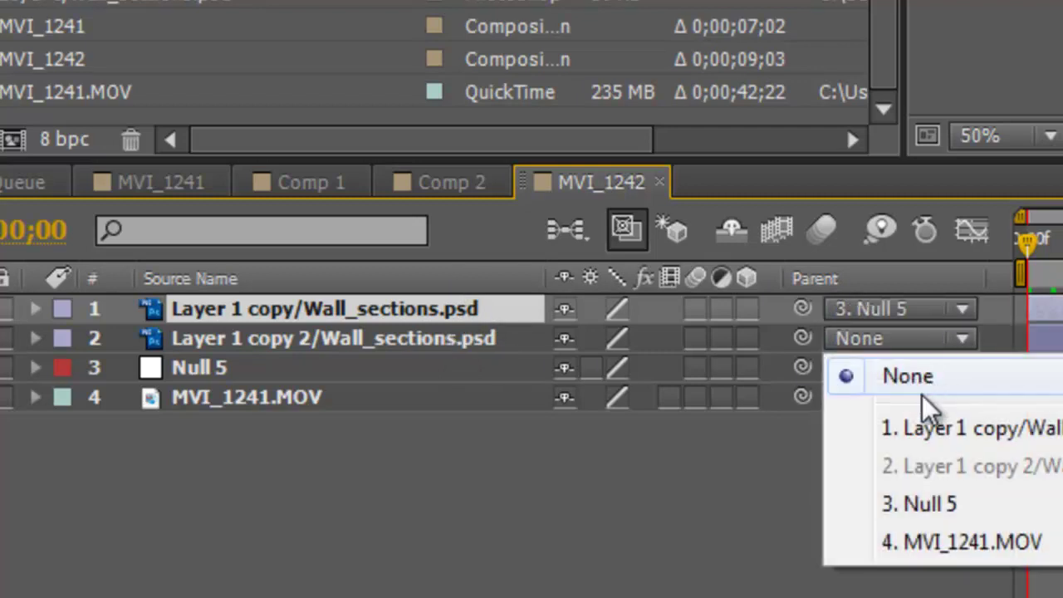
click(914, 502)
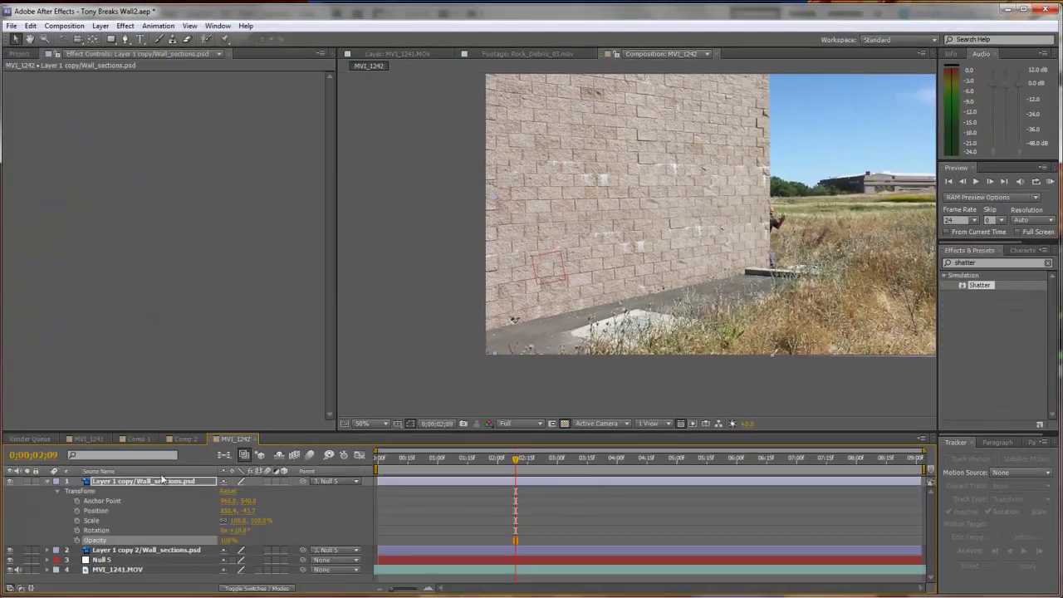
Duplicate the Layer 1 copy/Wall_sections.psd layer and hide the uppermost copy.
click(158, 482)
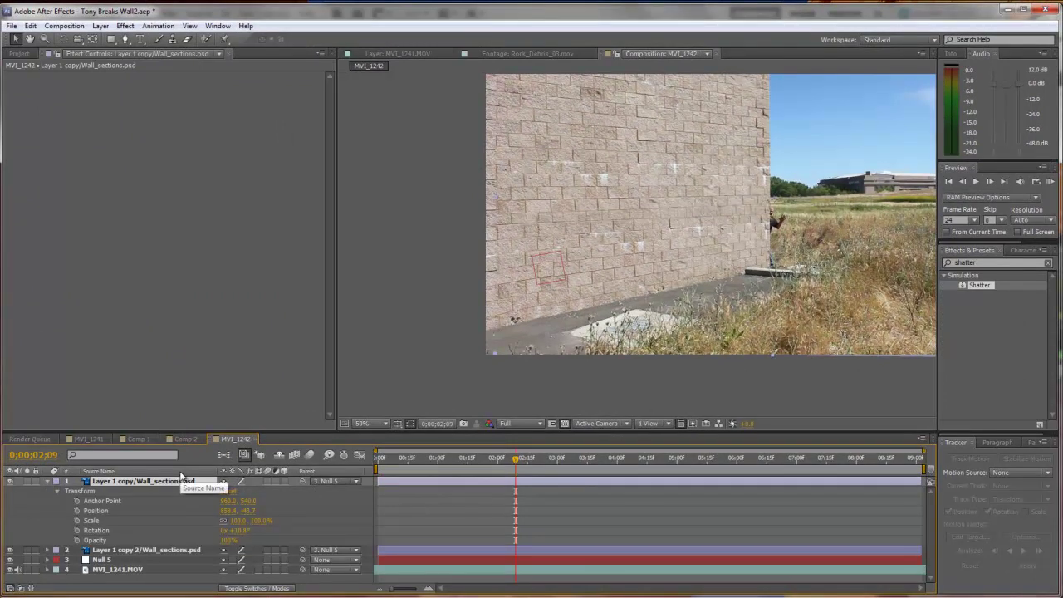
key(ctrl+d)
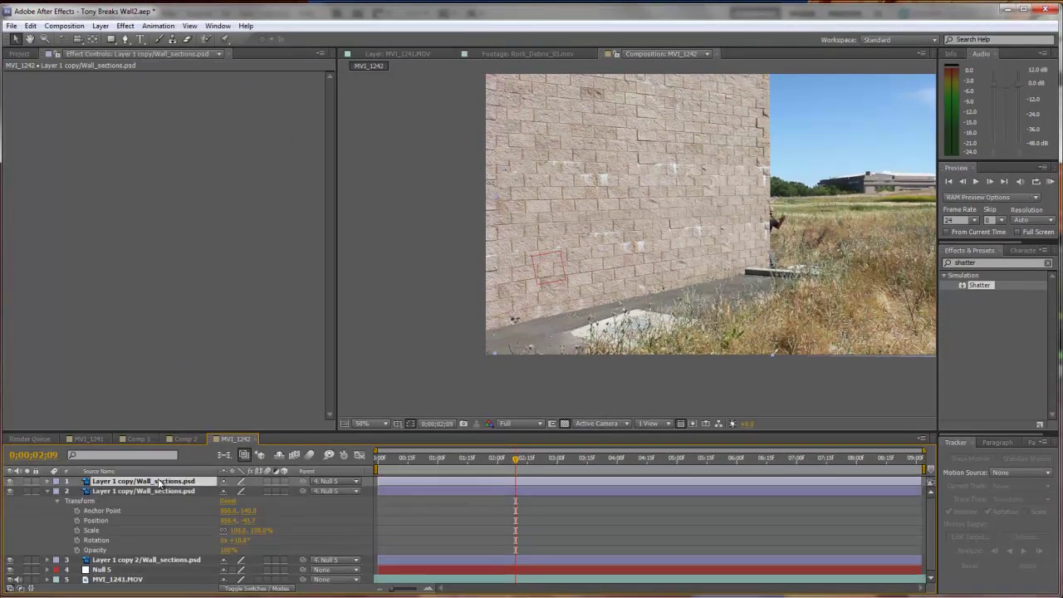
click(48, 491)
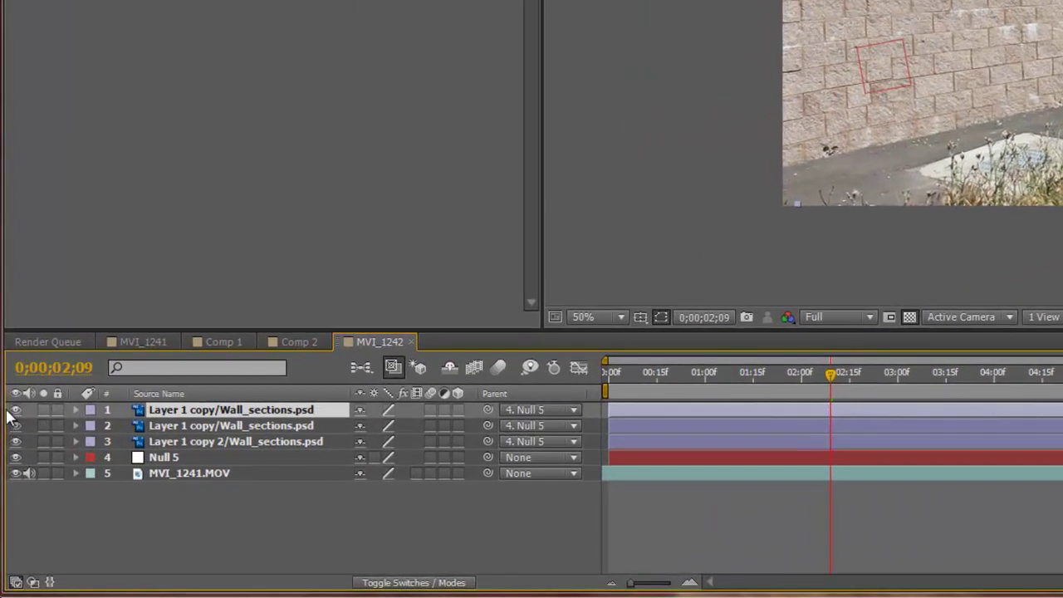
click(15, 410)
Reduce the opacity of the visible Layer 1 copy/Wall_sections.psd layer to 45%.
click(168, 424)
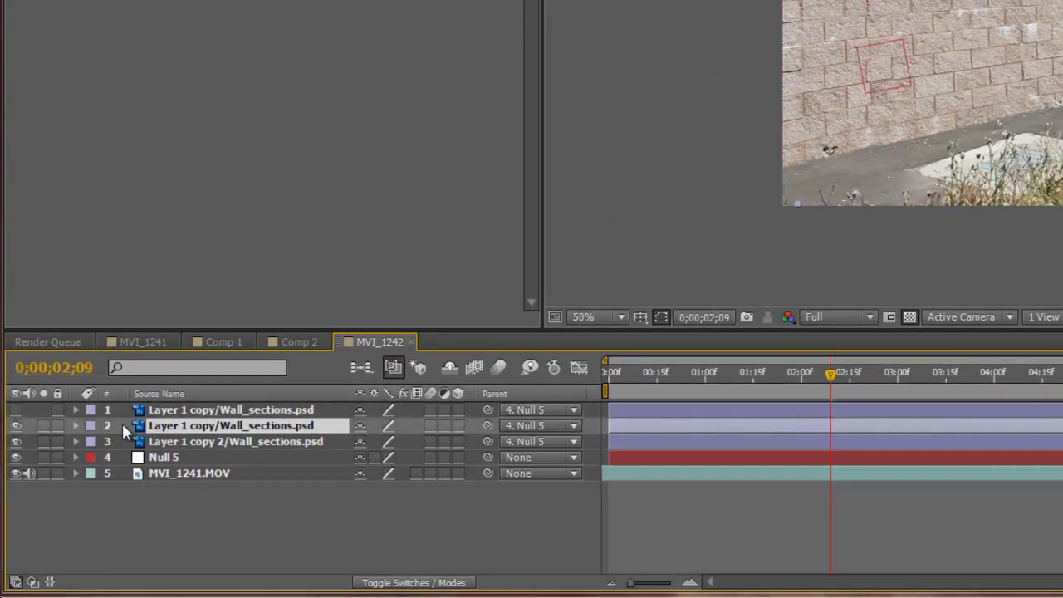
click(76, 424)
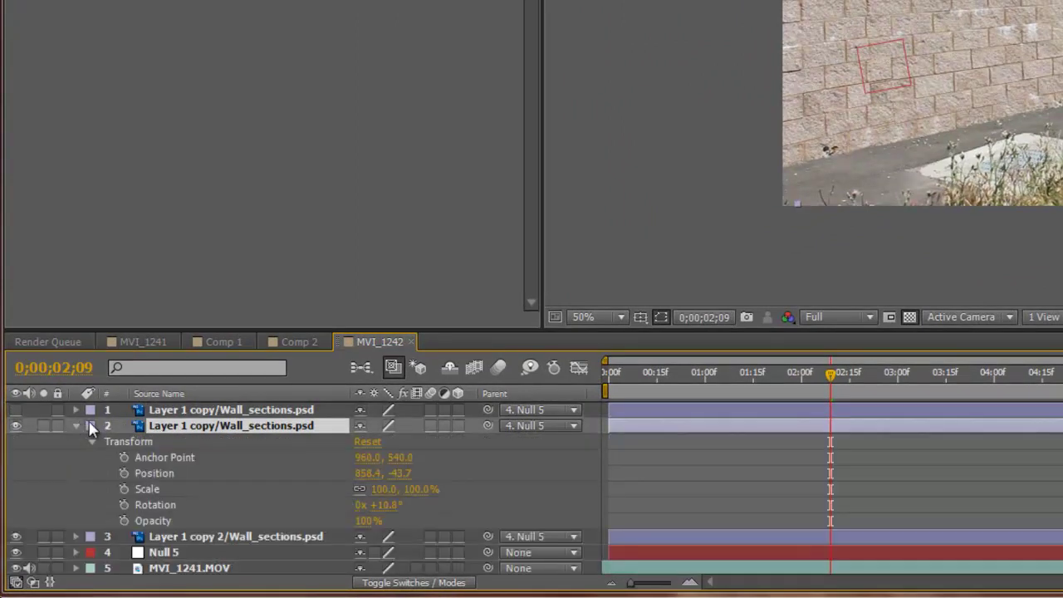
click(369, 521)
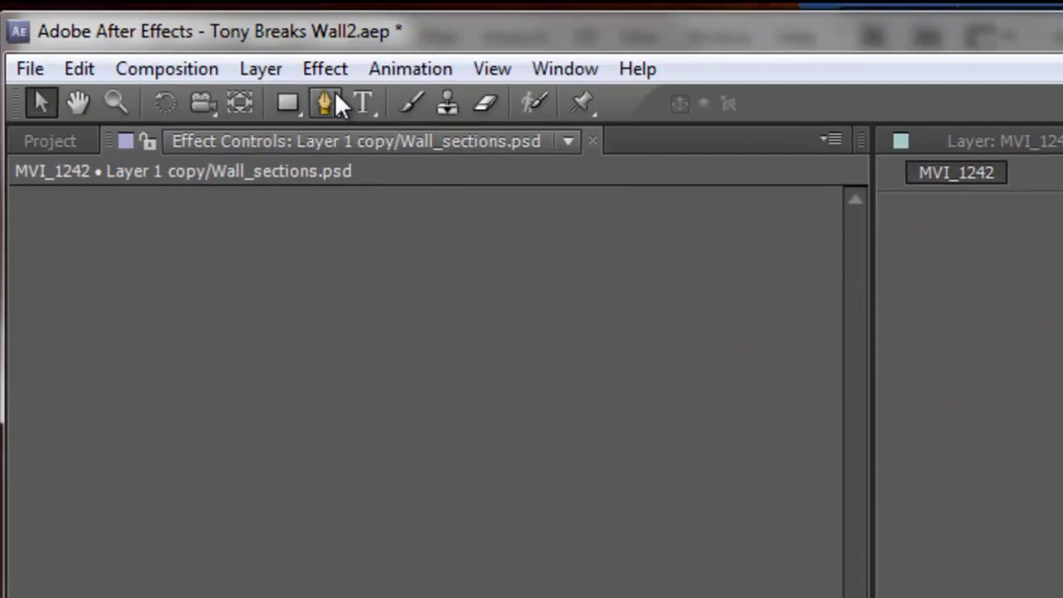
Draw a closed, jagged Pen tool mask around the man at the wall's far edge, following the broken brick outline.
click(333, 98)
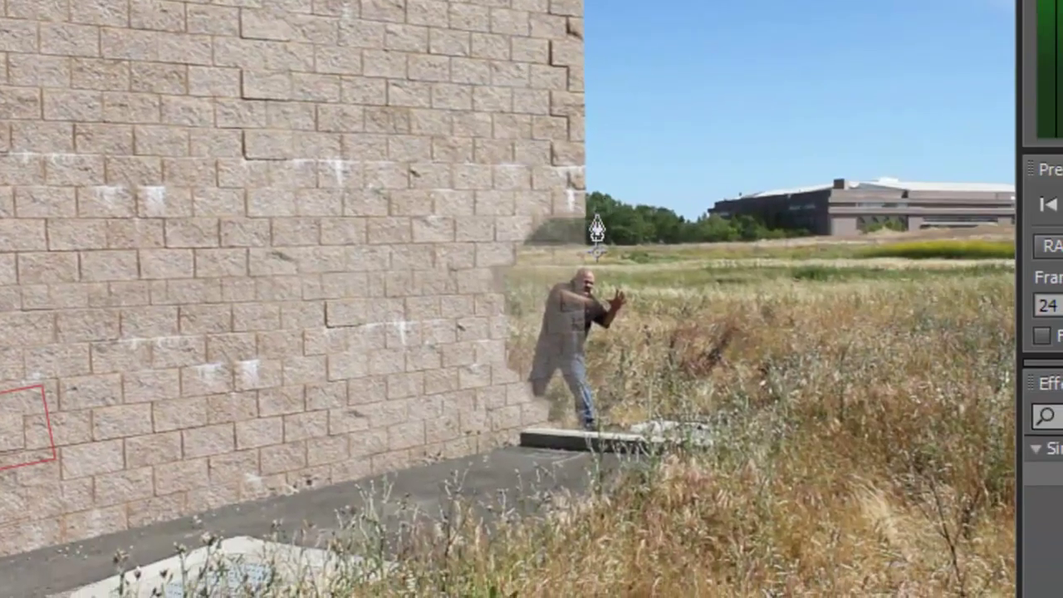
click(595, 217)
click(539, 217)
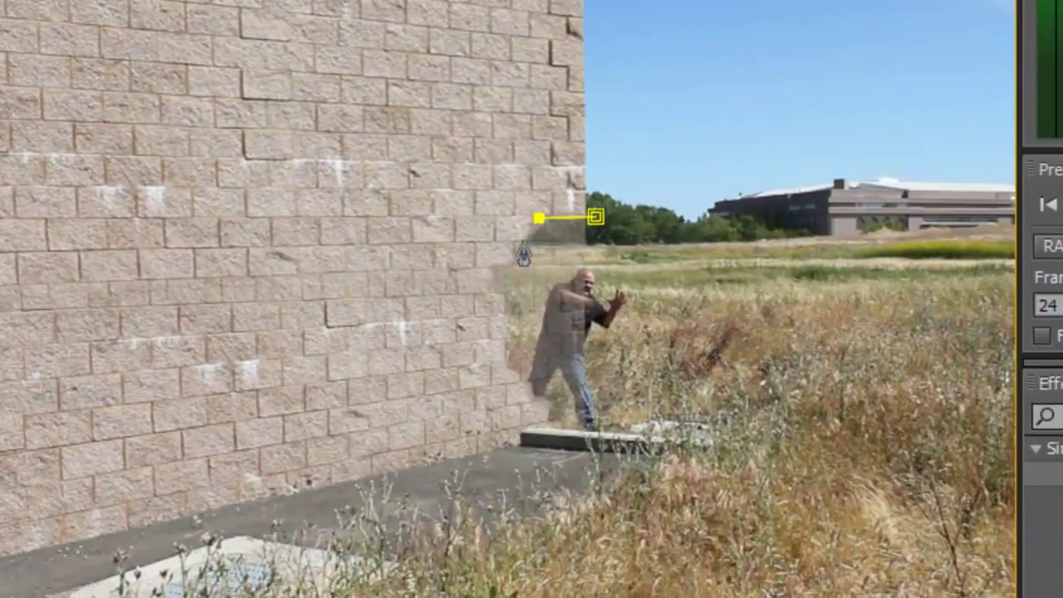
click(526, 240)
click(515, 258)
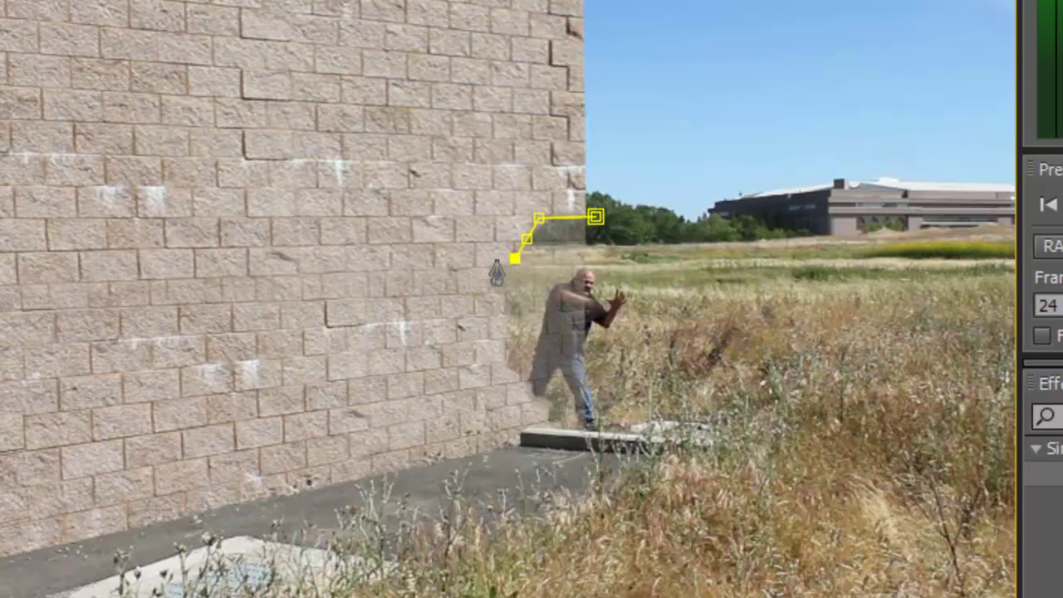
click(496, 264)
click(495, 291)
click(508, 308)
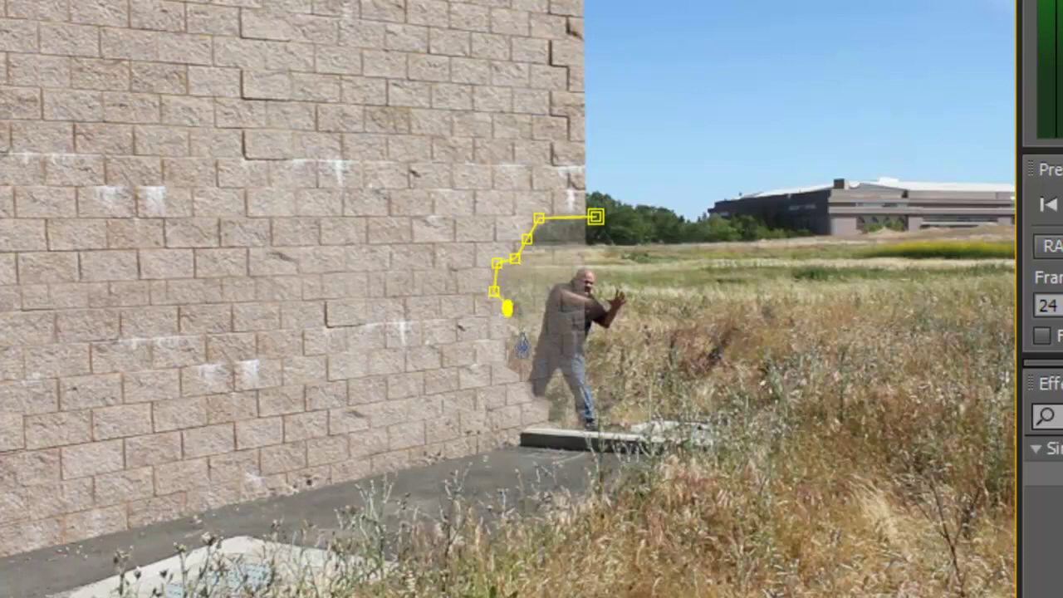
click(520, 333)
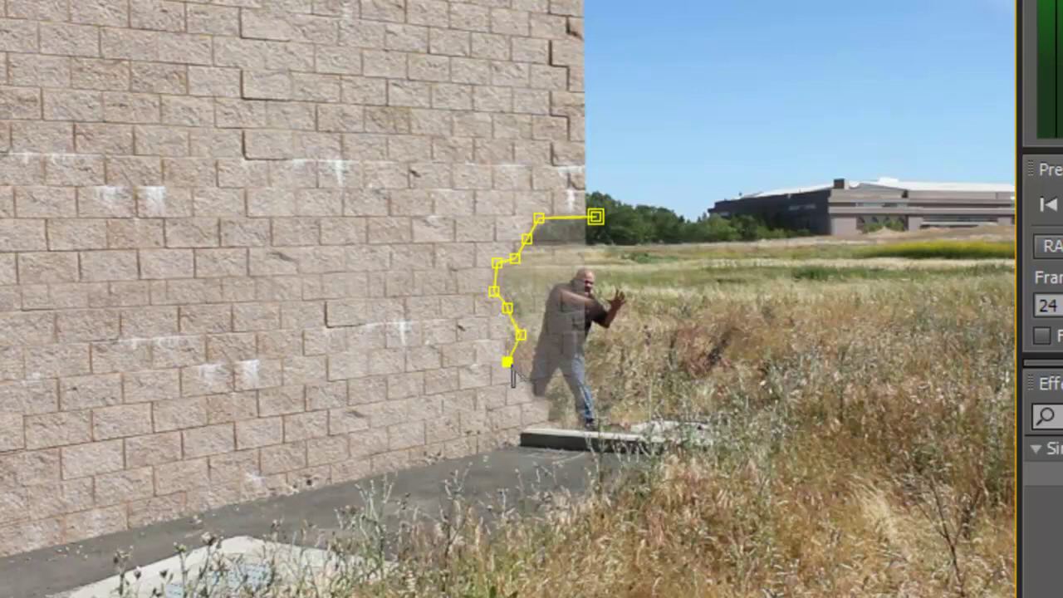
click(508, 361)
click(524, 388)
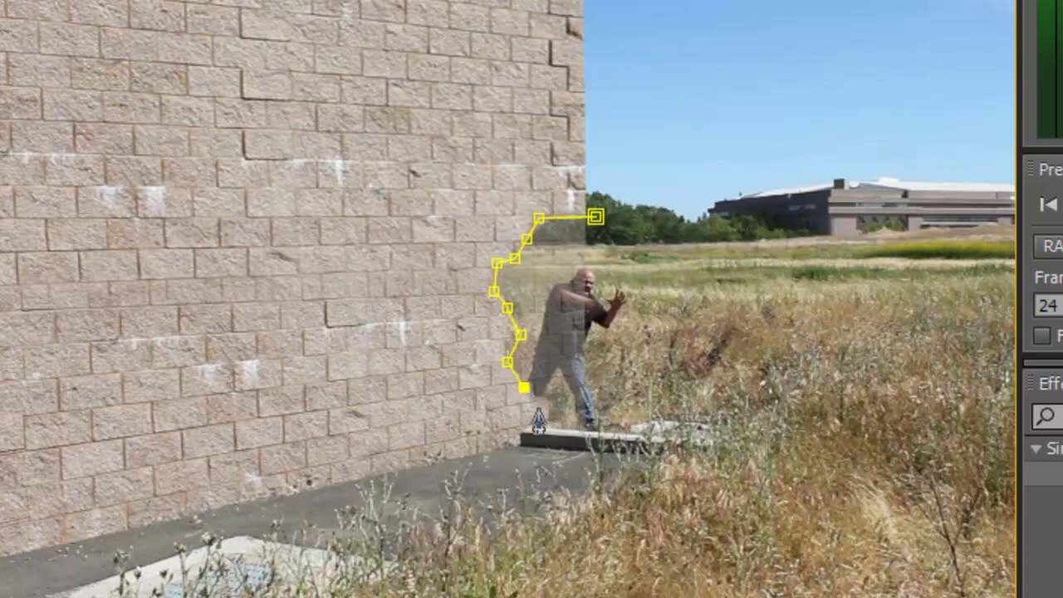
click(542, 403)
click(547, 423)
click(601, 441)
click(654, 398)
click(624, 230)
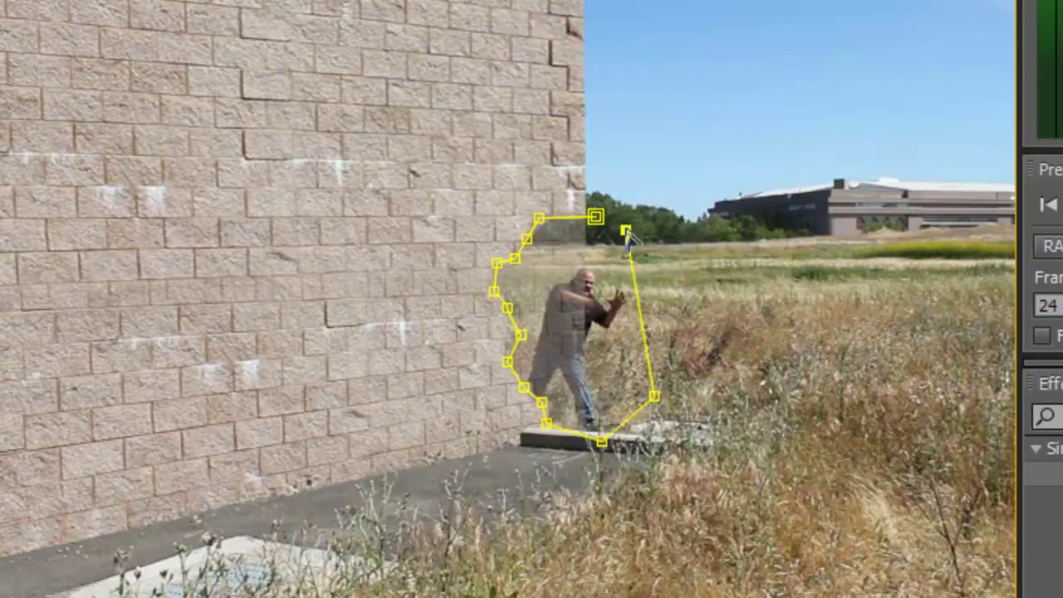
click(596, 216)
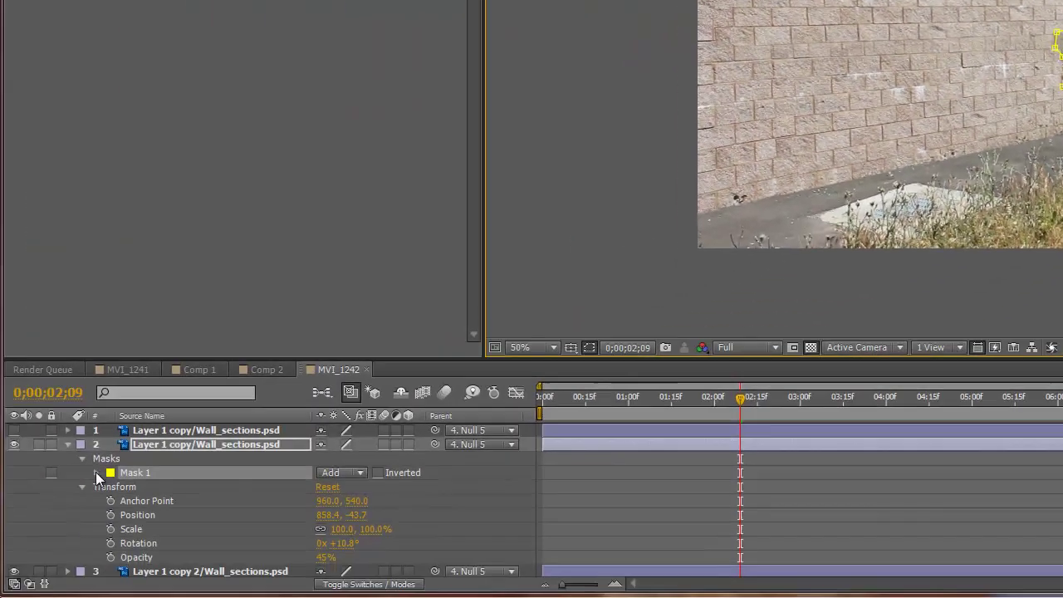
Set Mask 1's expansion to 20 pixels and the masked layer's opacity to 100%.
click(101, 466)
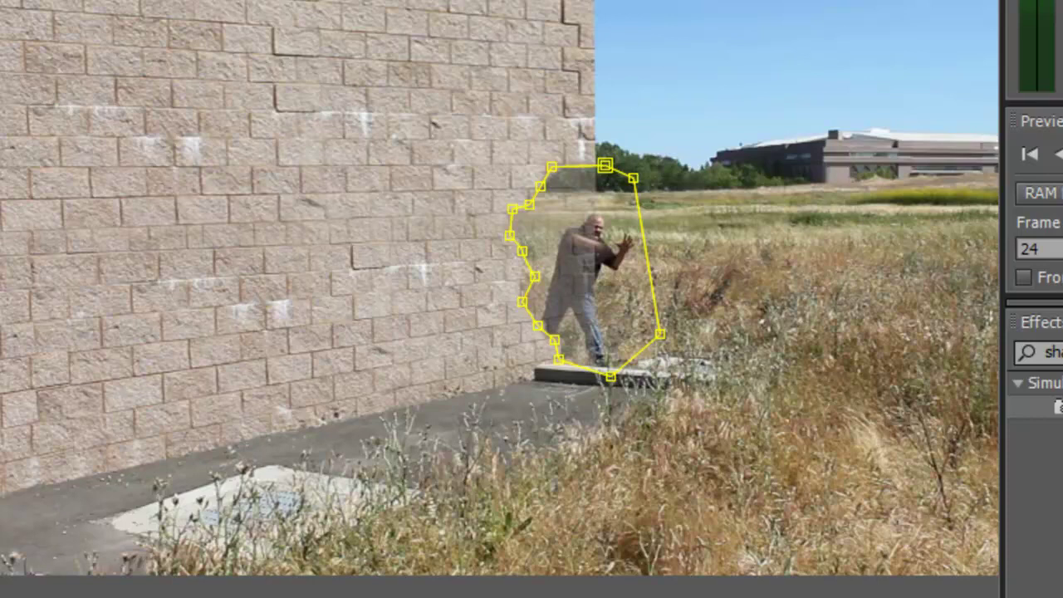
key(ctrl+t)
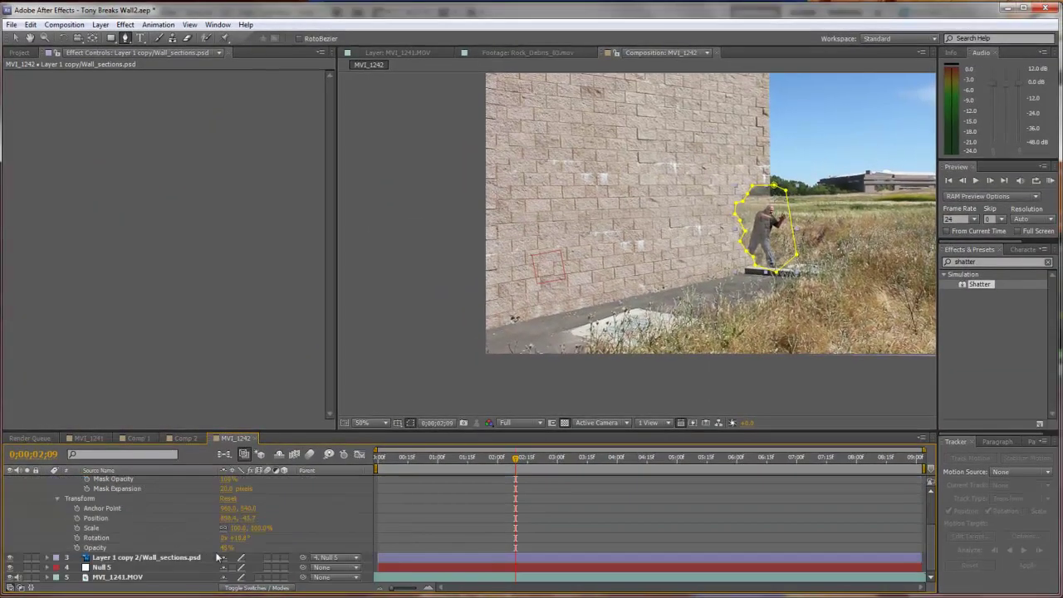
drag(225, 548, 351, 555)
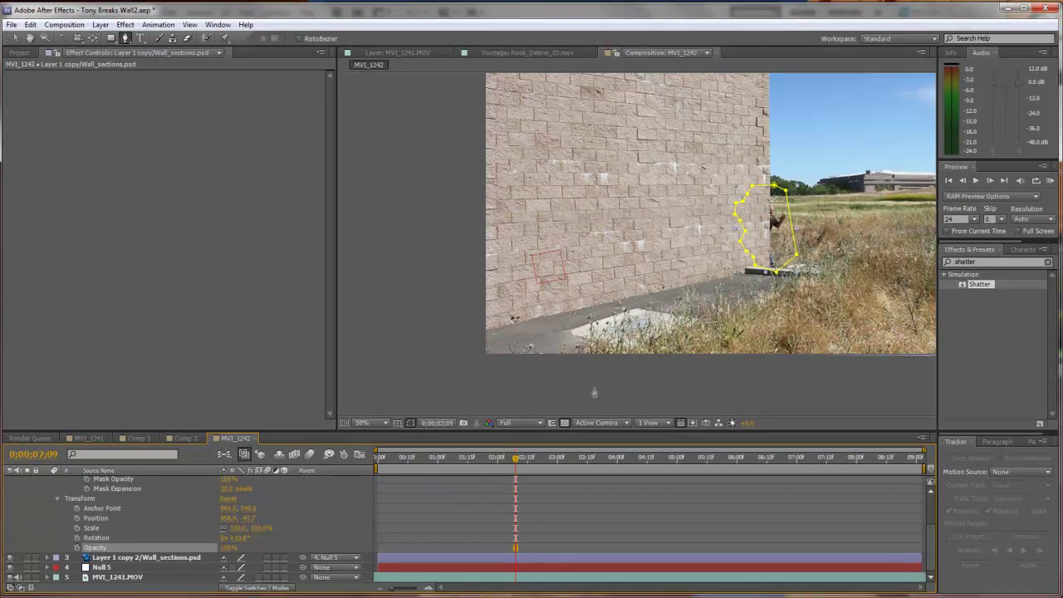
Apply the Shatter effect to the masked Layer 1 copy/Wall_sections.psd layer and set its View to Rendered.
click(983, 260)
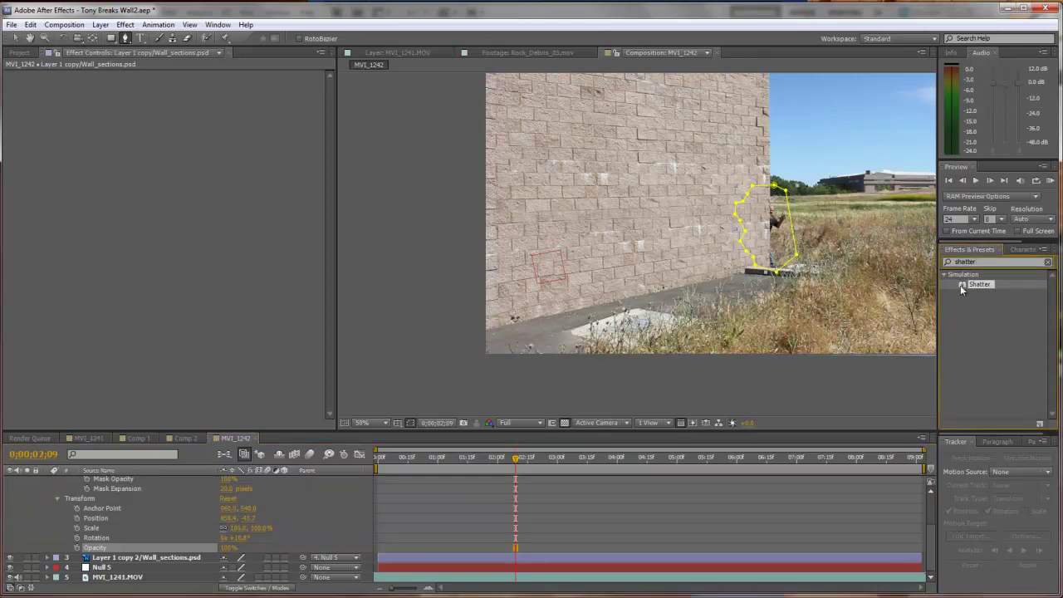
scroll(540, 494, up, 3)
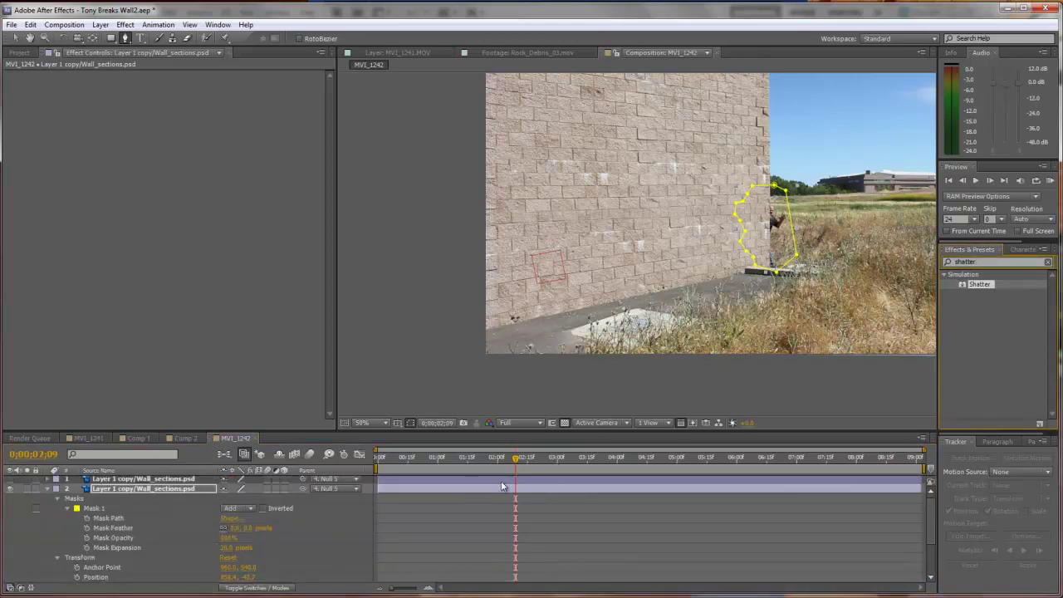
drag(980, 285, 435, 488)
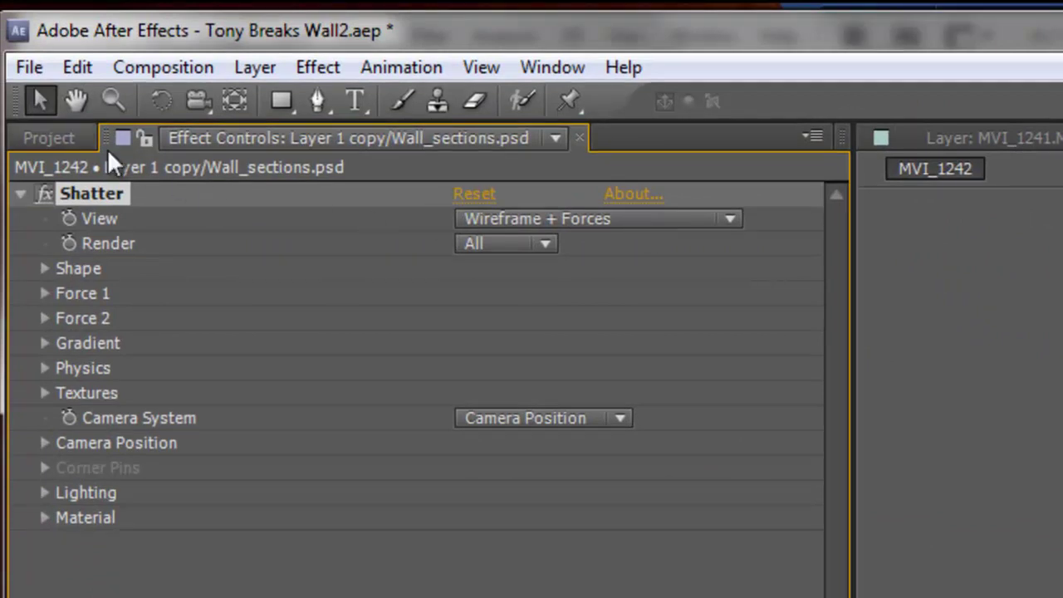
click(677, 219)
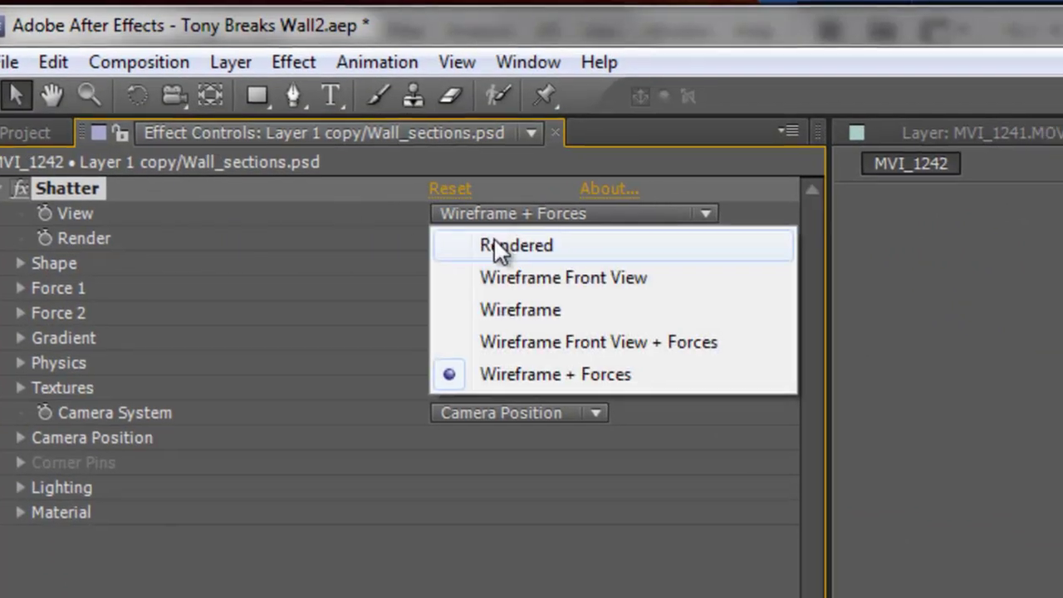
click(495, 244)
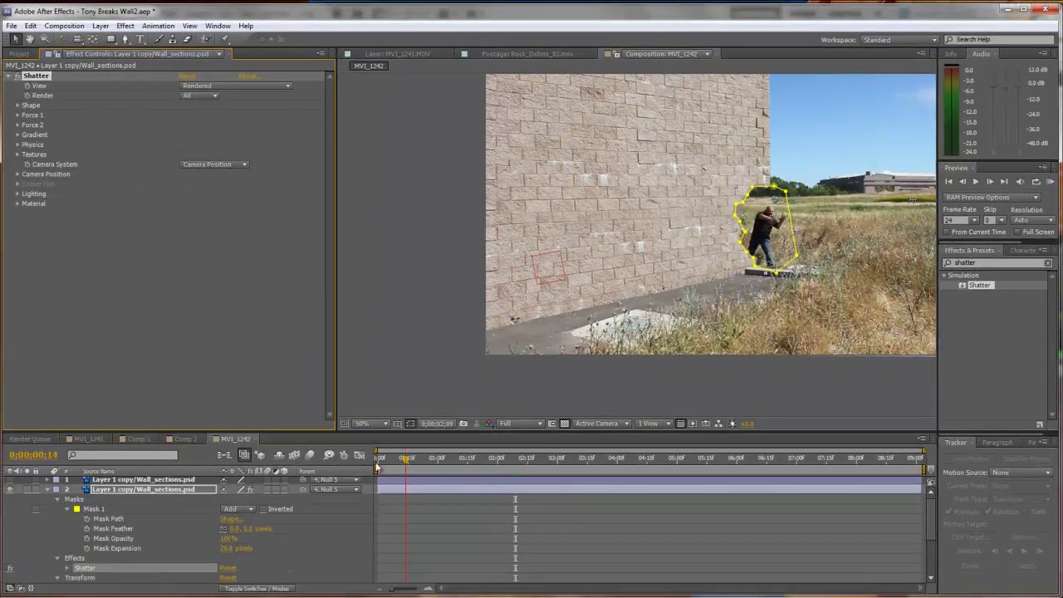
Preview the shatter from the first frame and shift the masked layer in time to start at about 0;00;02;09.
click(379, 458)
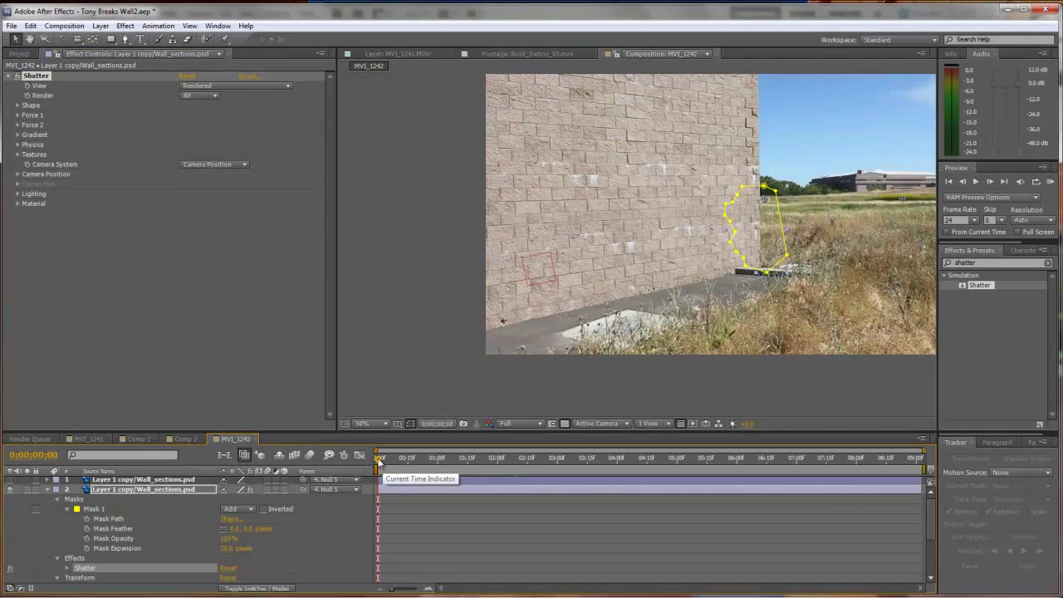
drag(379, 460, 407, 460)
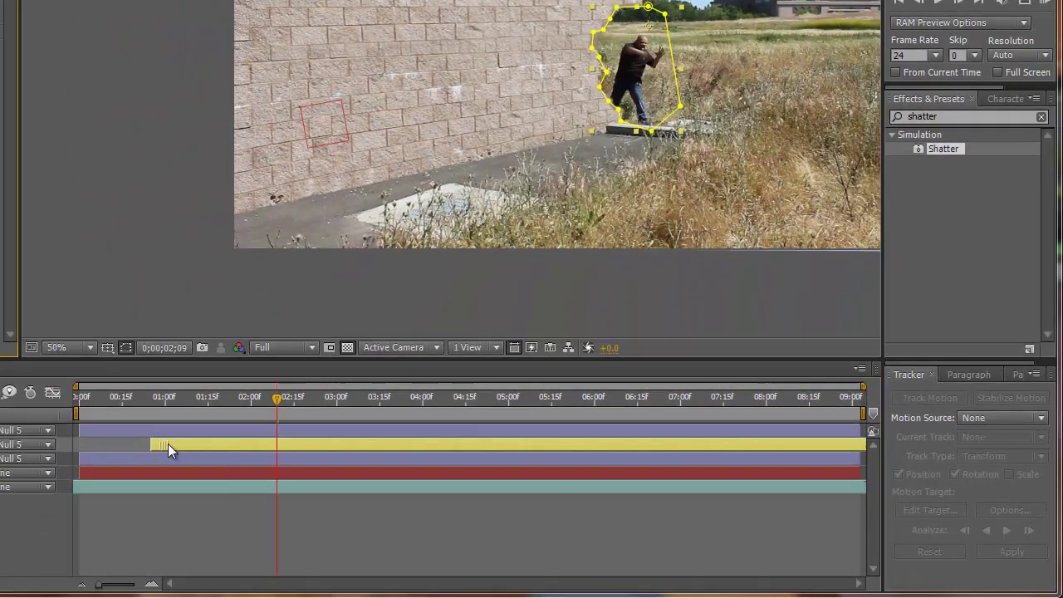
drag(214, 444, 287, 451)
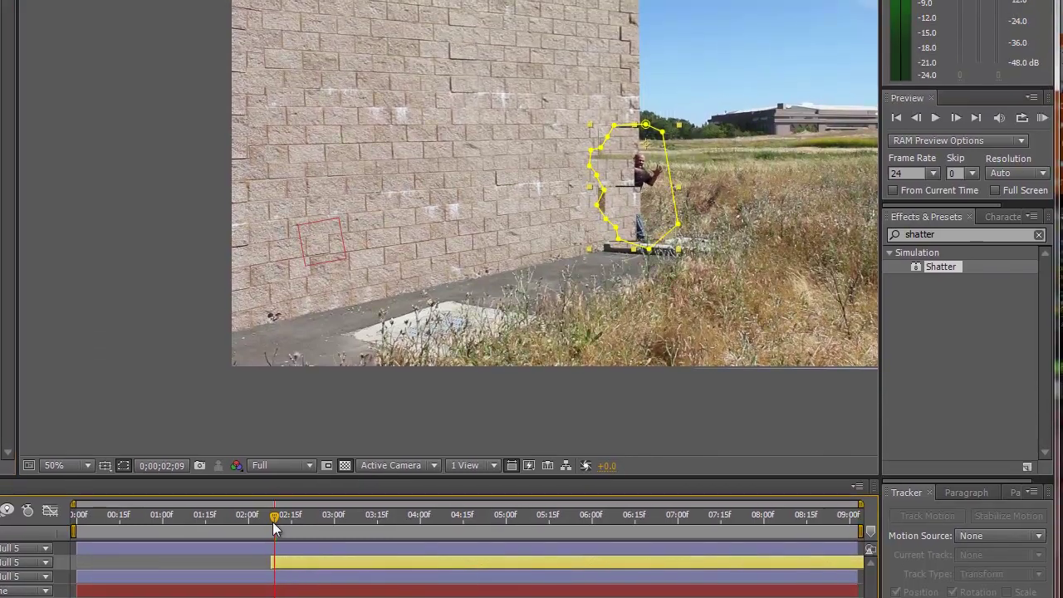
mouse_move(277, 517)
mouse_down()
mouse_move(288, 517)
mouse_move(273, 519)
mouse_up()
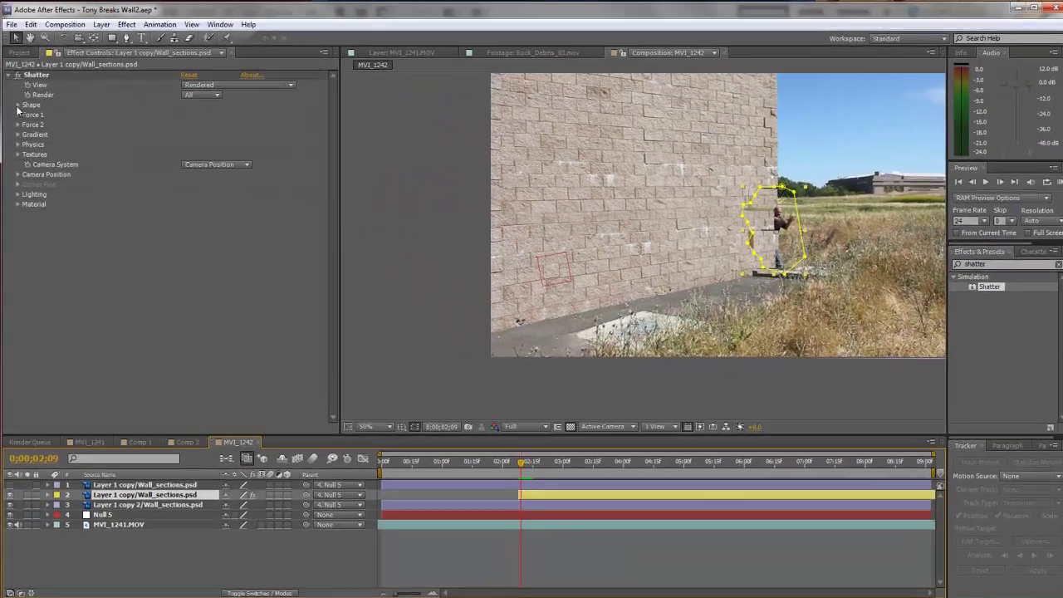
Set the Shatter shape's repetitions to 21.86 and keep its pattern on Bricks.
click(20, 125)
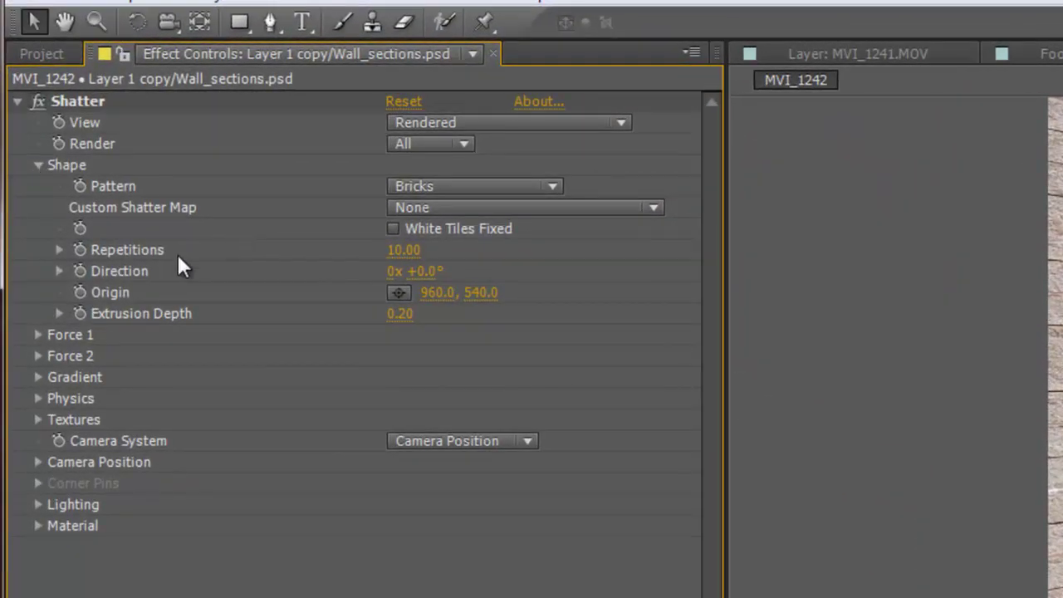
click(61, 250)
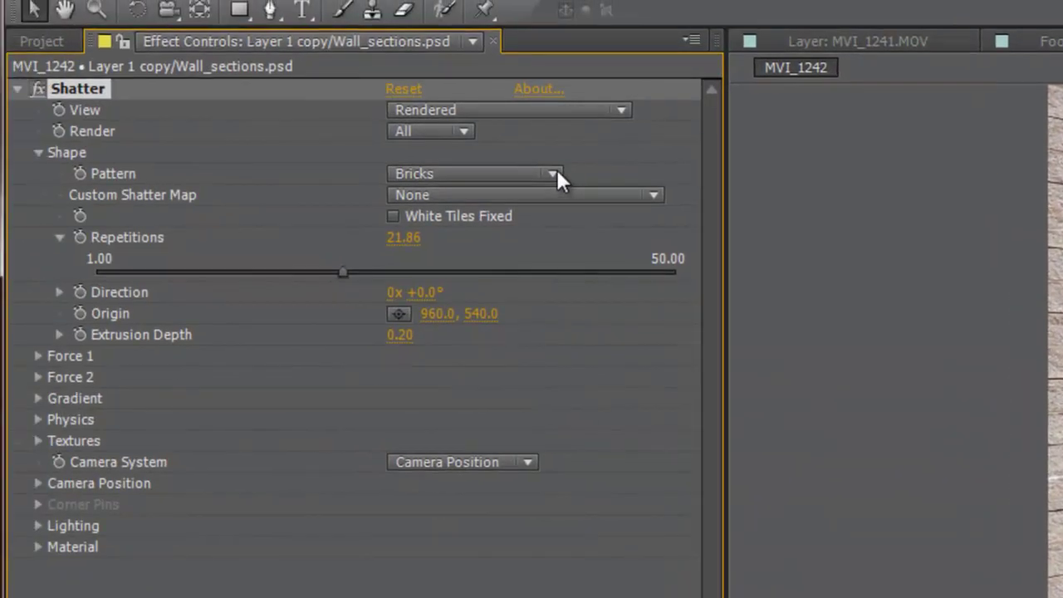
click(555, 172)
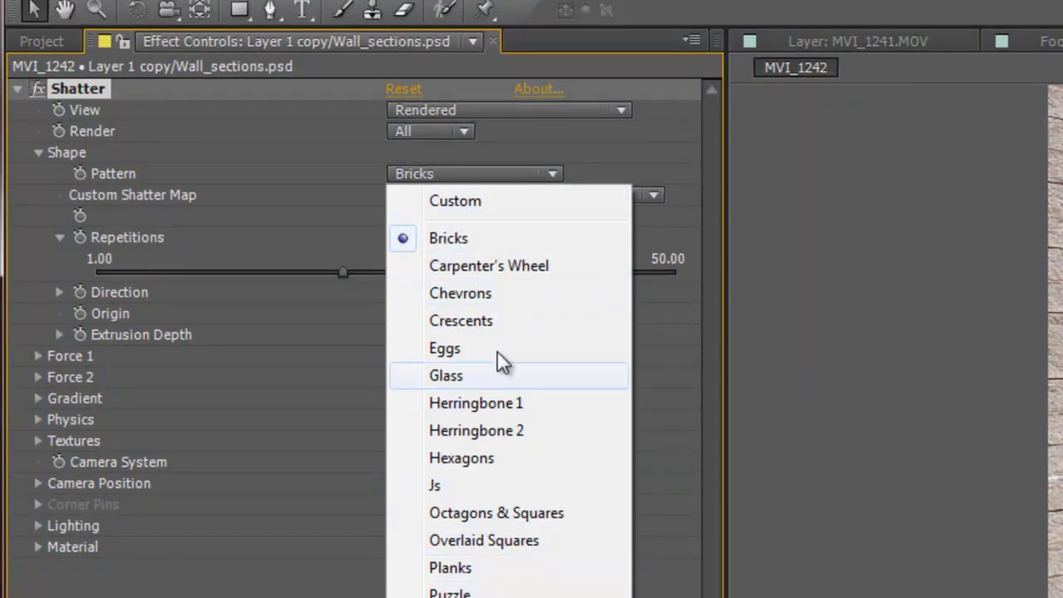
click(323, 234)
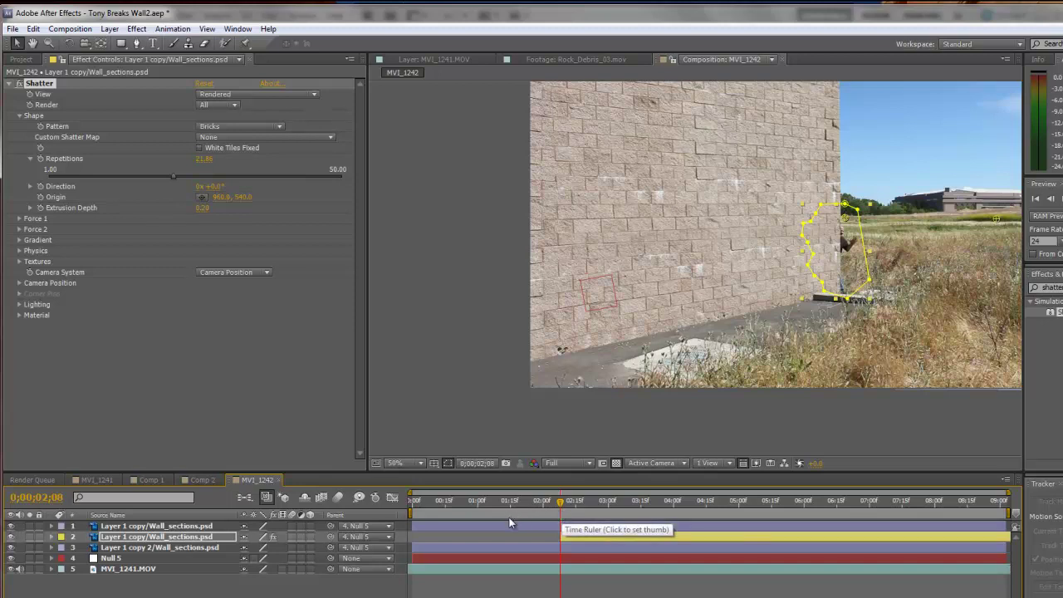
Keyframe the topmost Layer 1 copy/Wall_sections.psd layer's opacity at 100% on 0;00;02;08 and 0% on 0;00;02;09, and preview the cut.
click(51, 527)
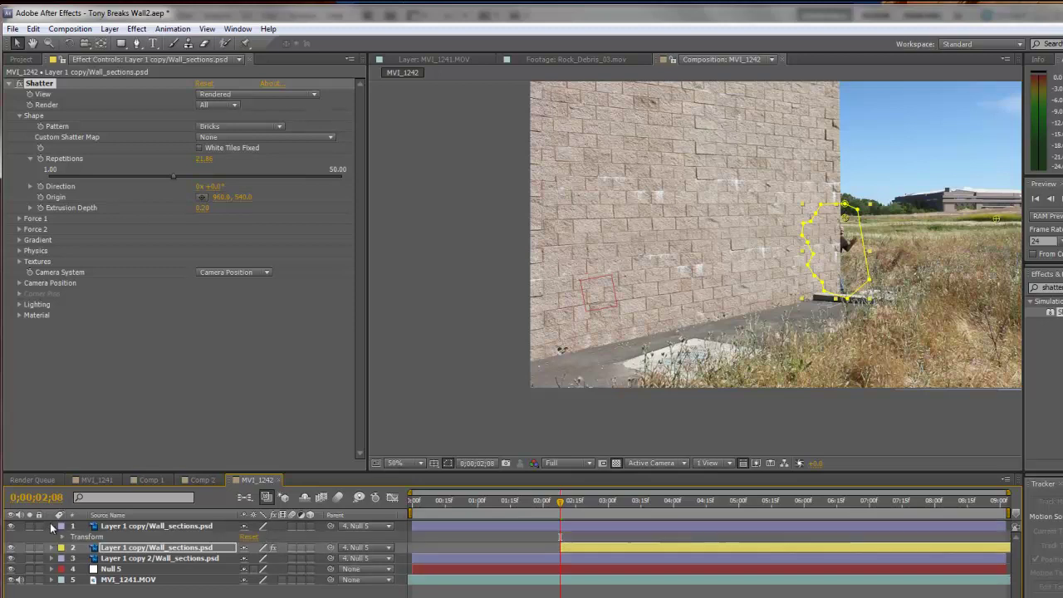
click(63, 538)
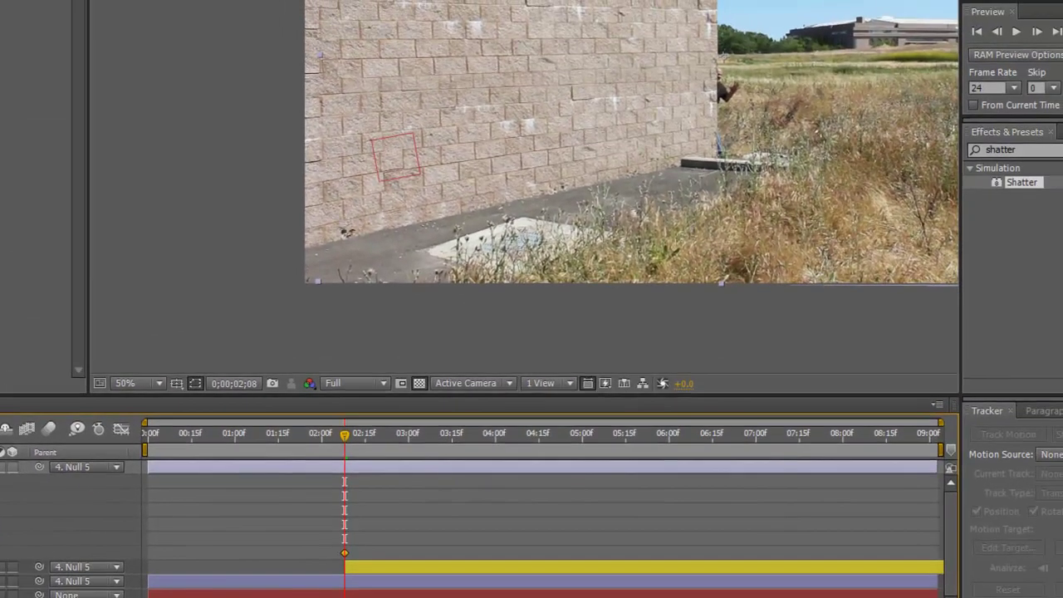
key(Page_Down)
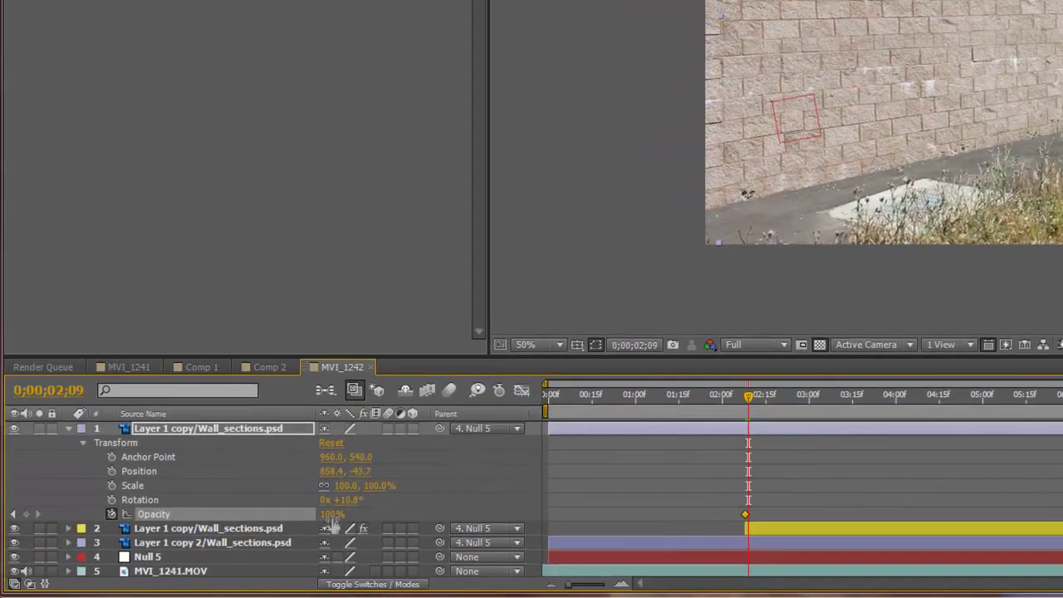
drag(332, 522, 34, 527)
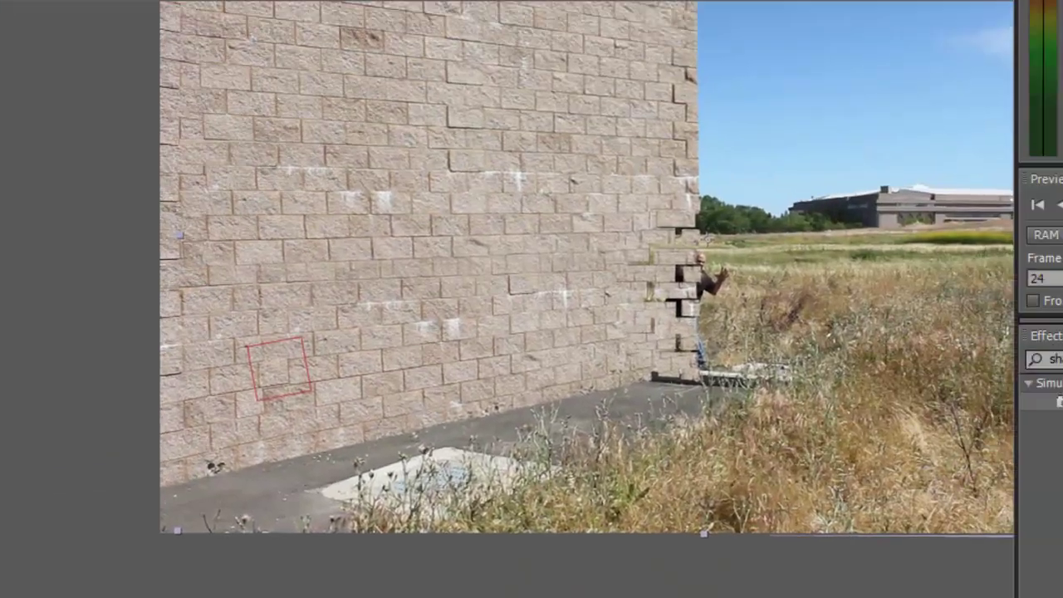
key(space)
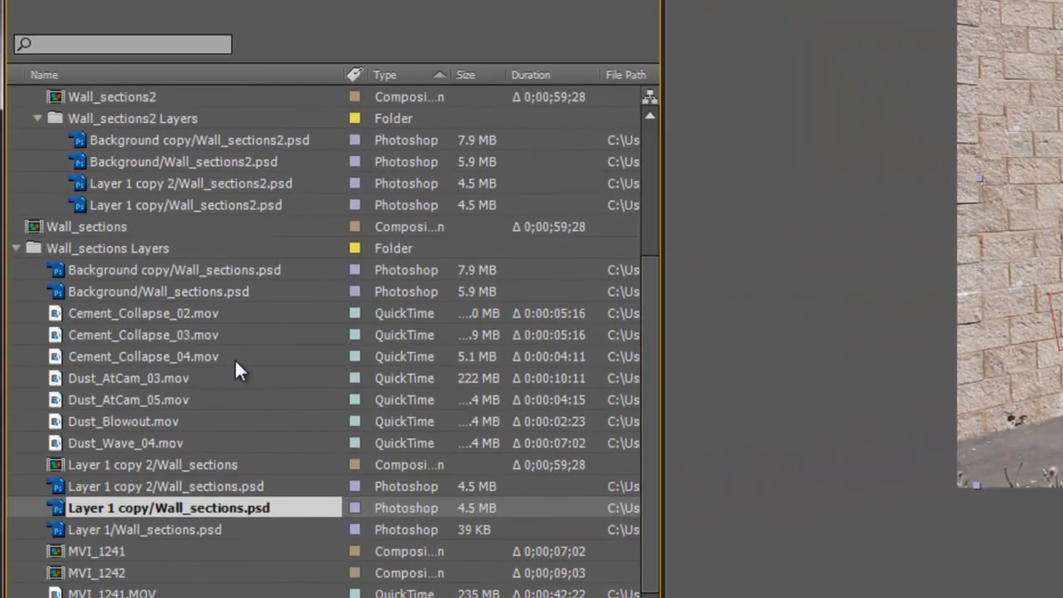
Add Cement_Collapse_03.mov below the shattered wall layer, starting just after two seconds, and move it to position 756, 650.
click(146, 320)
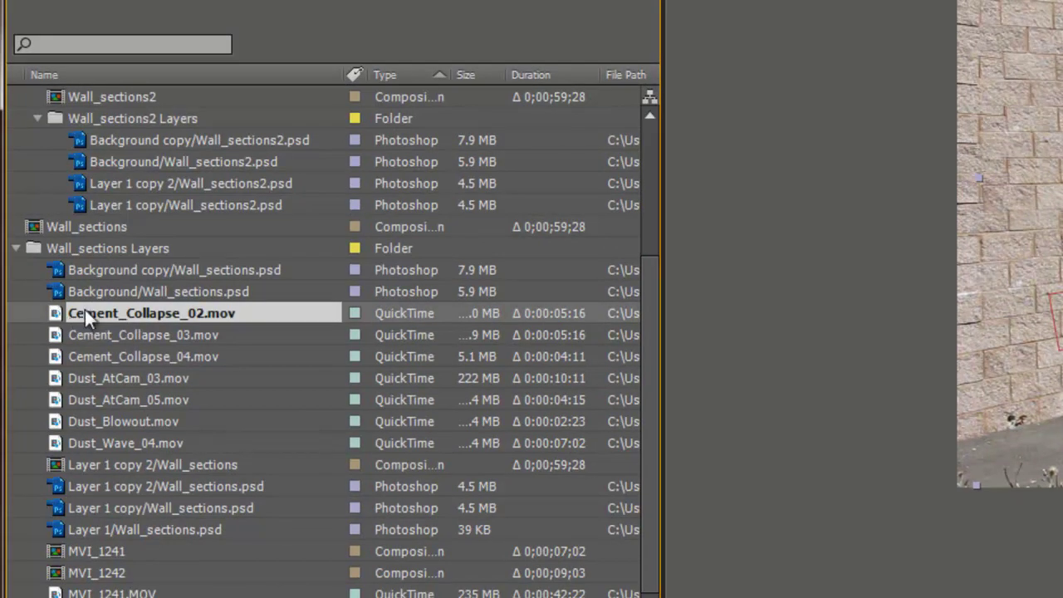
drag(85, 309, 226, 536)
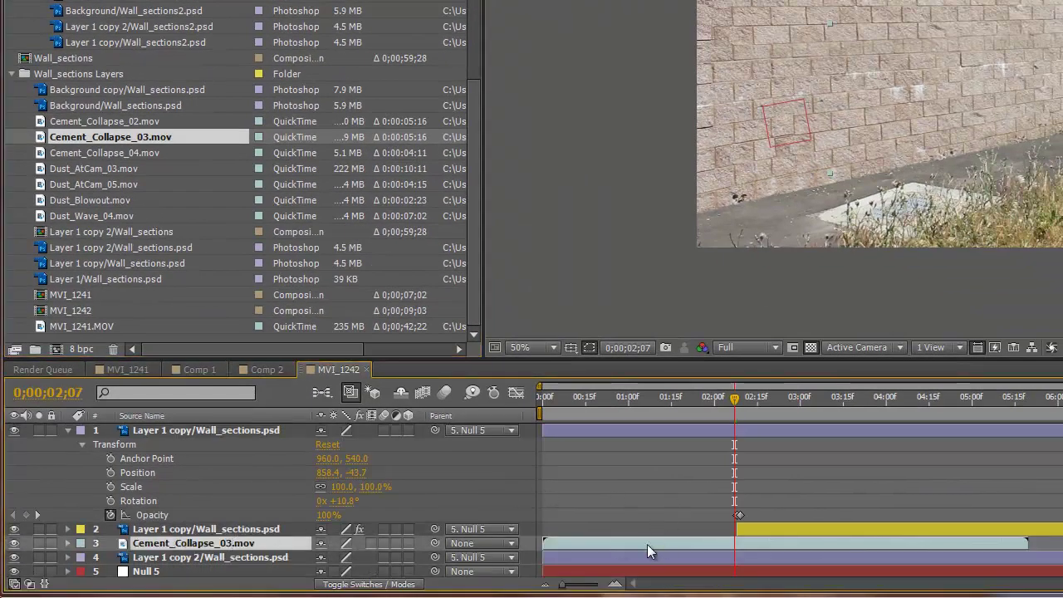
drag(647, 544, 808, 542)
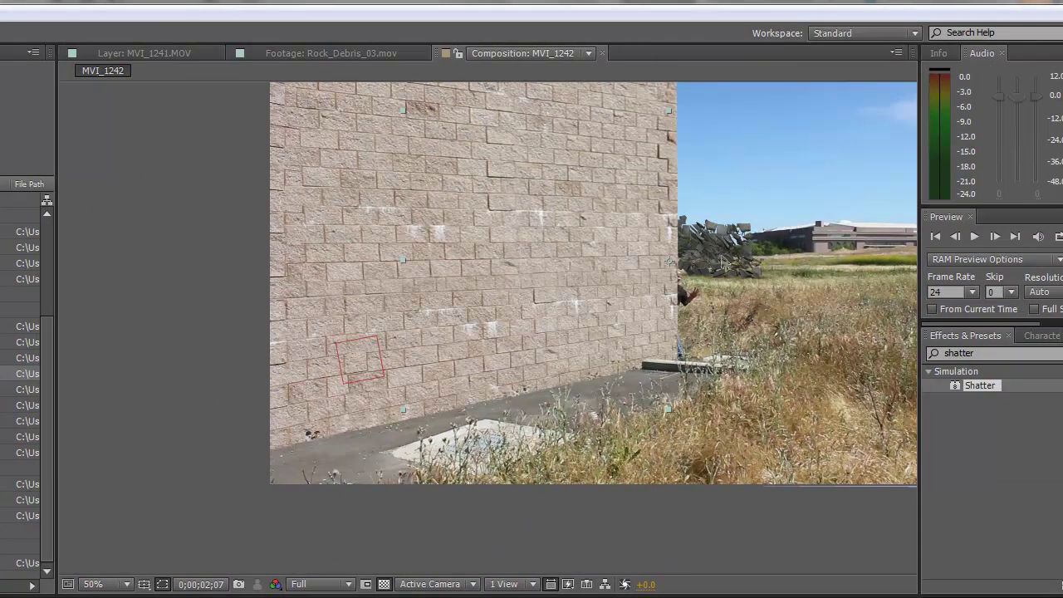
drag(716, 254, 639, 308)
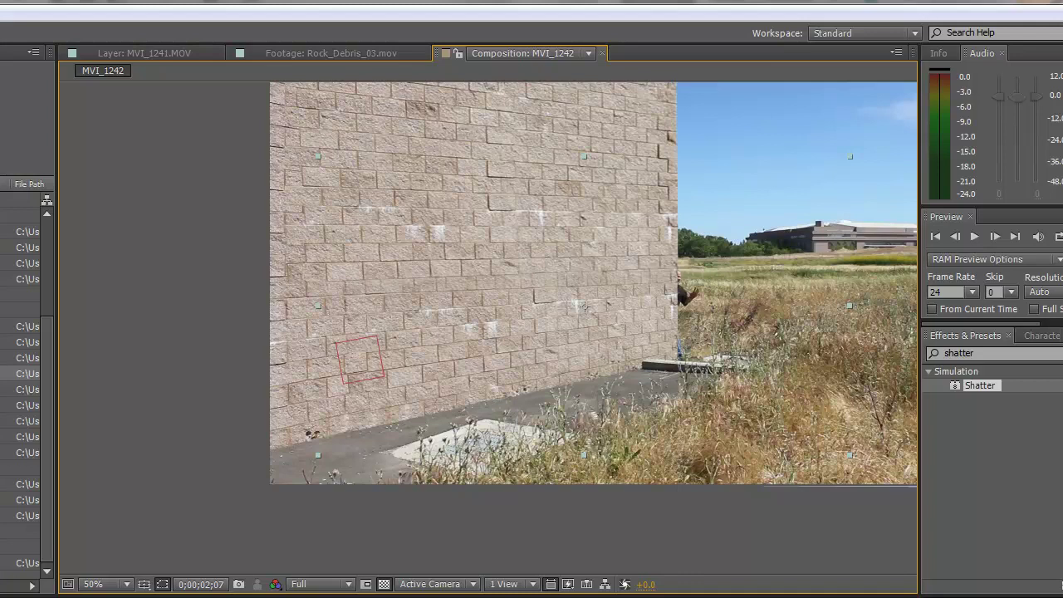
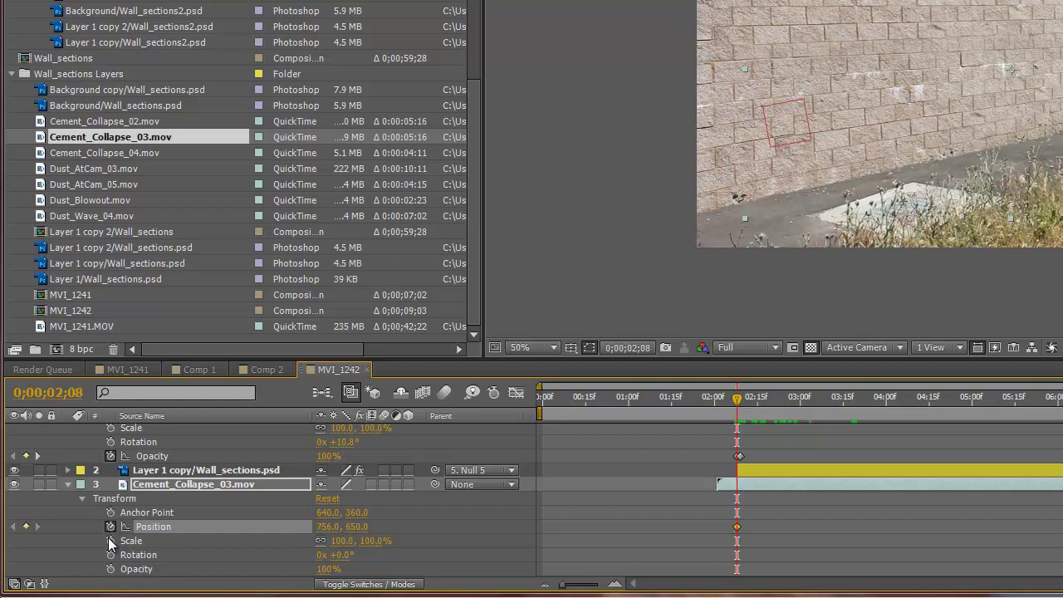
Start scale and opacity keyframes on Cement_Collapse_03.mov at 0;00;02;08, alongside its position keyframe, with opacity at 0%.
click(111, 541)
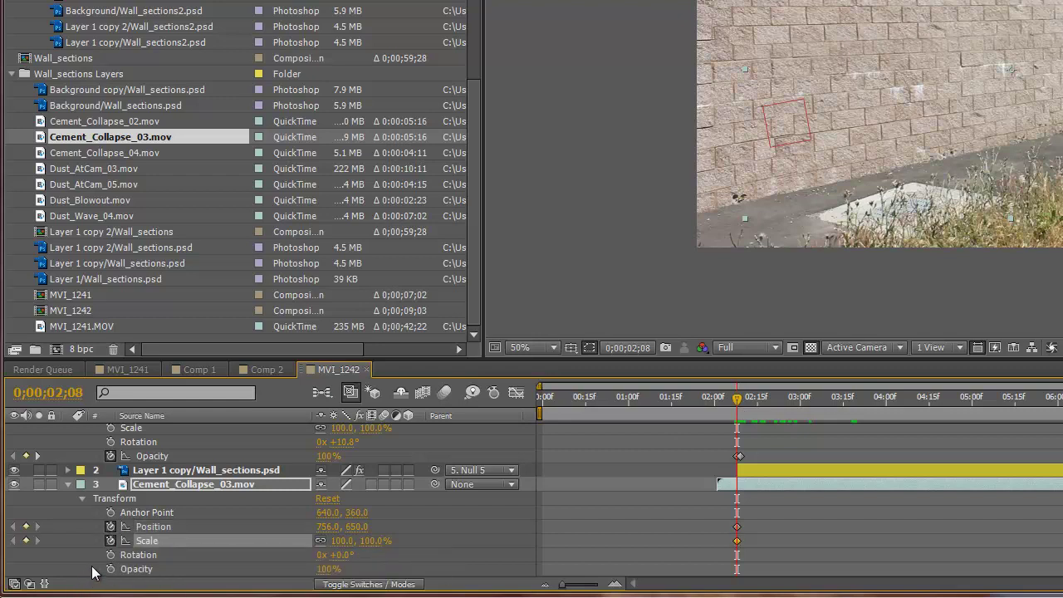
click(108, 570)
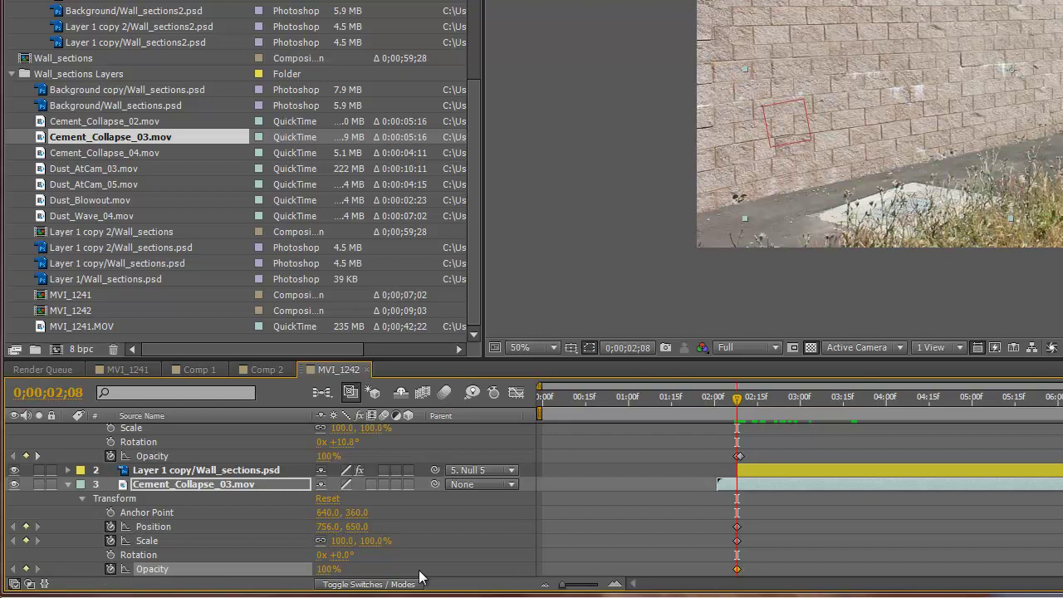
drag(329, 569, 116, 574)
Keyframe Cement_Collapse_03.mov's opacity at 100% on 0;00;02;10 and increase its horizontal position at 0;00;02;16.
click(741, 411)
click(743, 418)
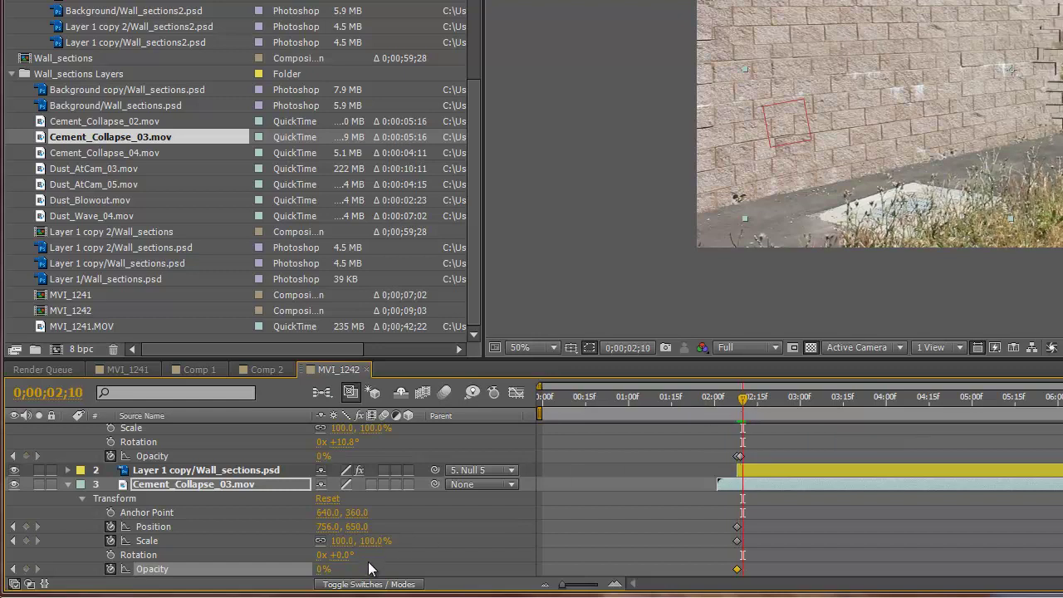
drag(323, 570, 412, 572)
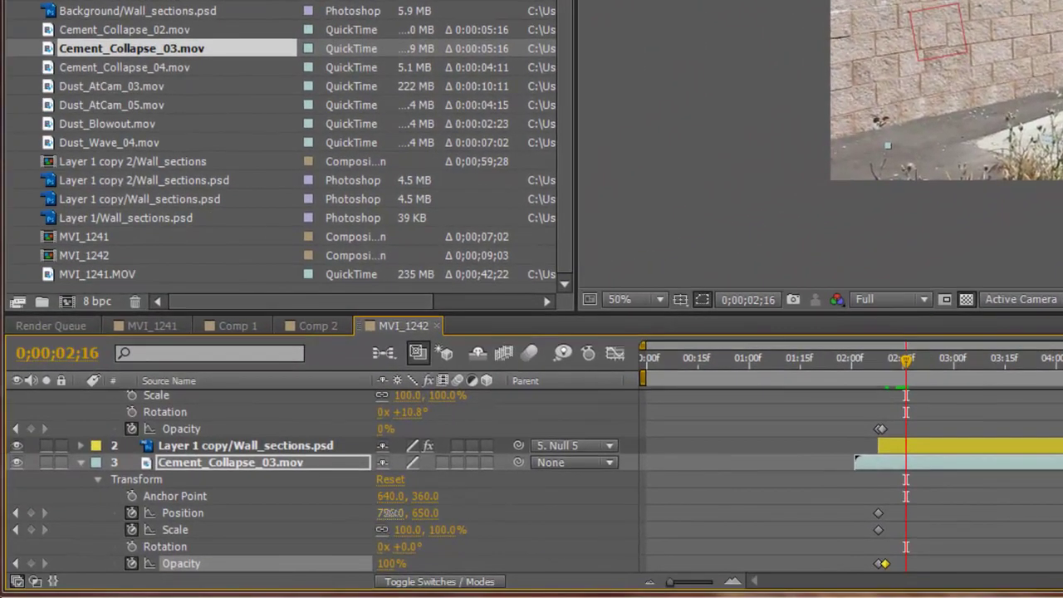
drag(396, 515, 463, 520)
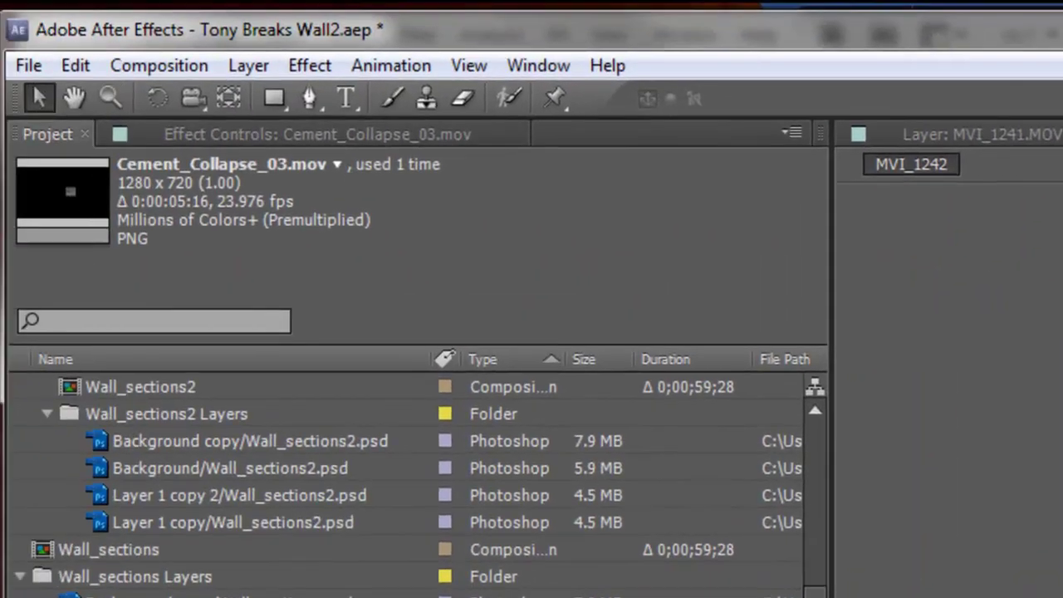
Apply Curves to Cement_Collapse_03.mov, raise the Red channel's midpoint slightly, and switch the channel back to RGB.
click(309, 65)
mouse_move(360, 331)
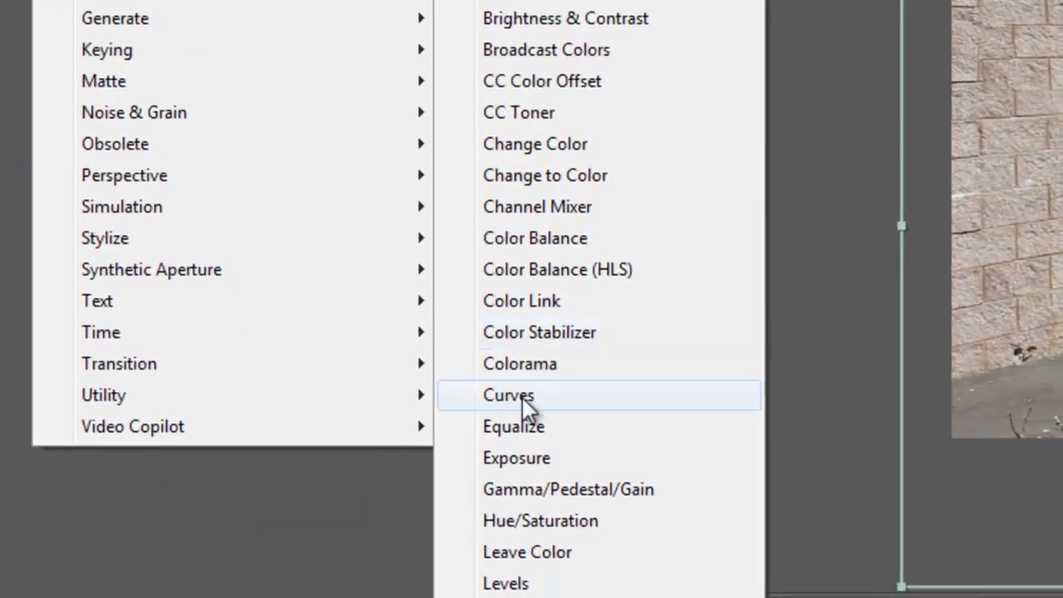
click(597, 540)
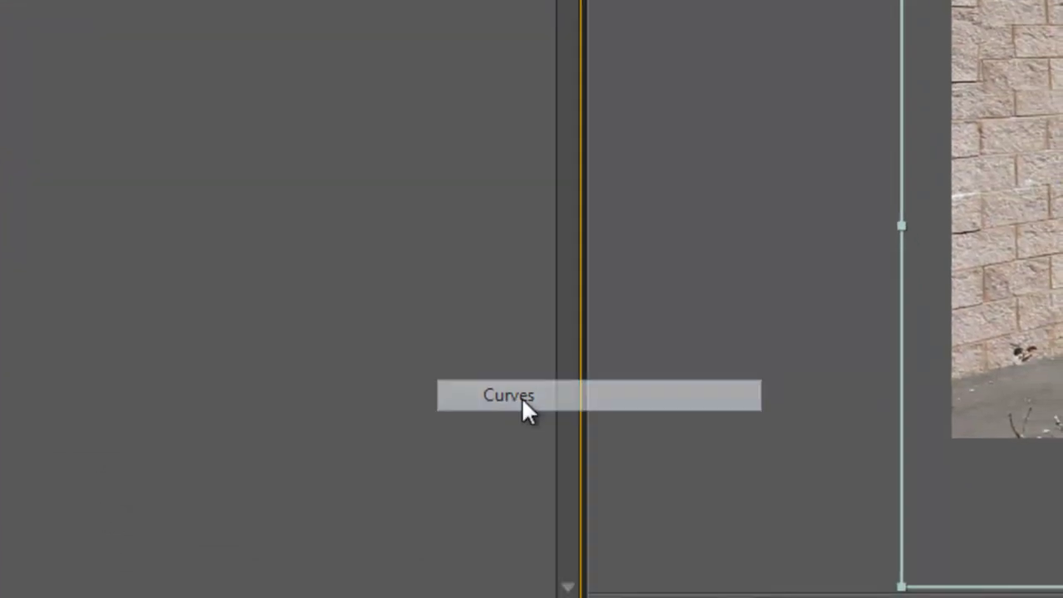
click(465, 109)
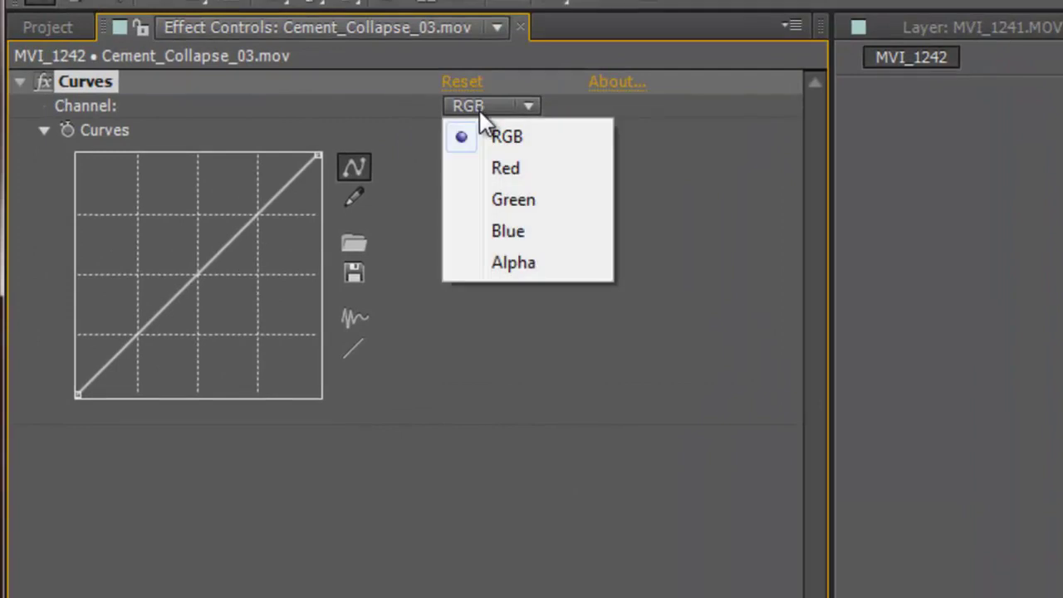
click(530, 166)
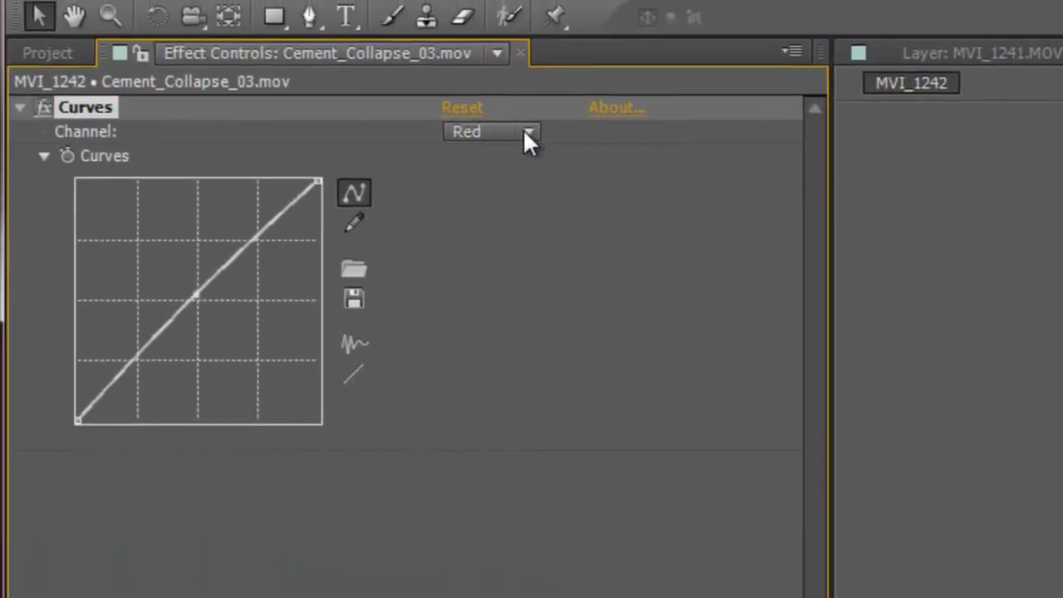
click(520, 130)
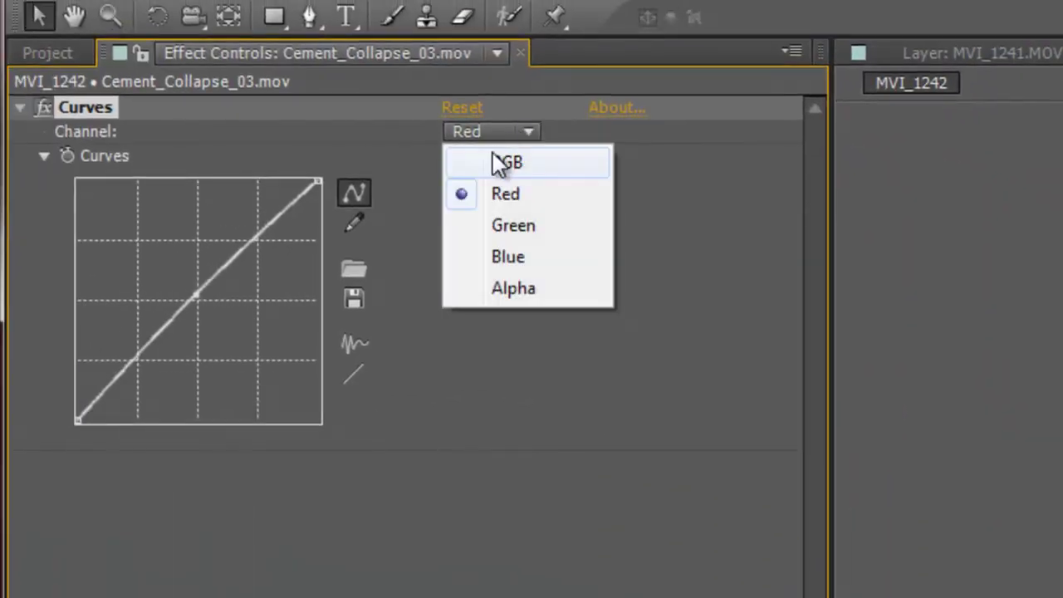
click(499, 164)
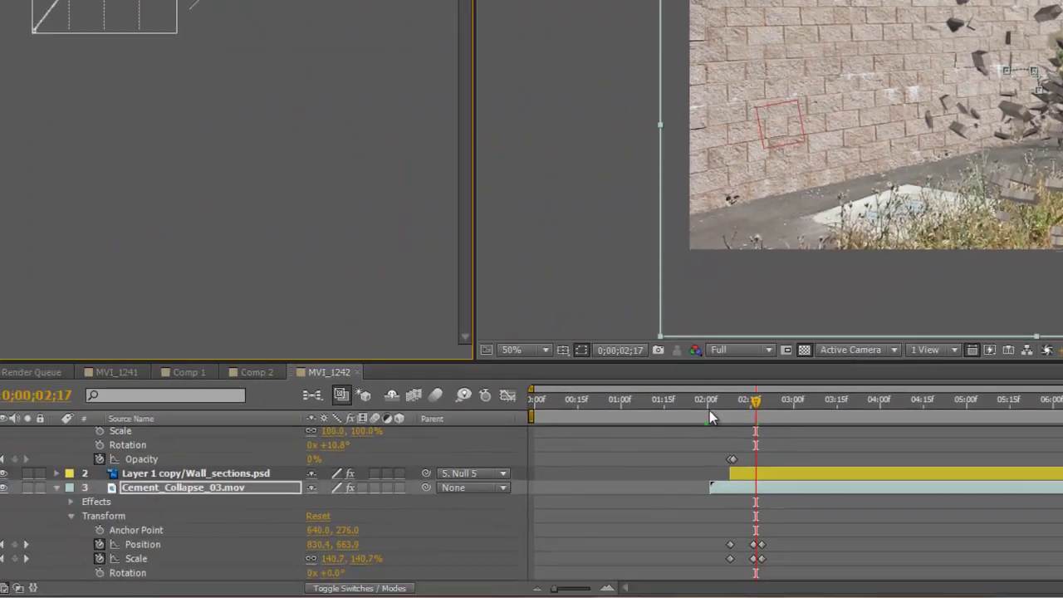
From 0;00;02;07, add Dust_AtCam_03.mov above Cement_Collapse_03.mov, starting just after two seconds, scaled to 67.2% at position 918, 446.
drag(724, 398, 785, 398)
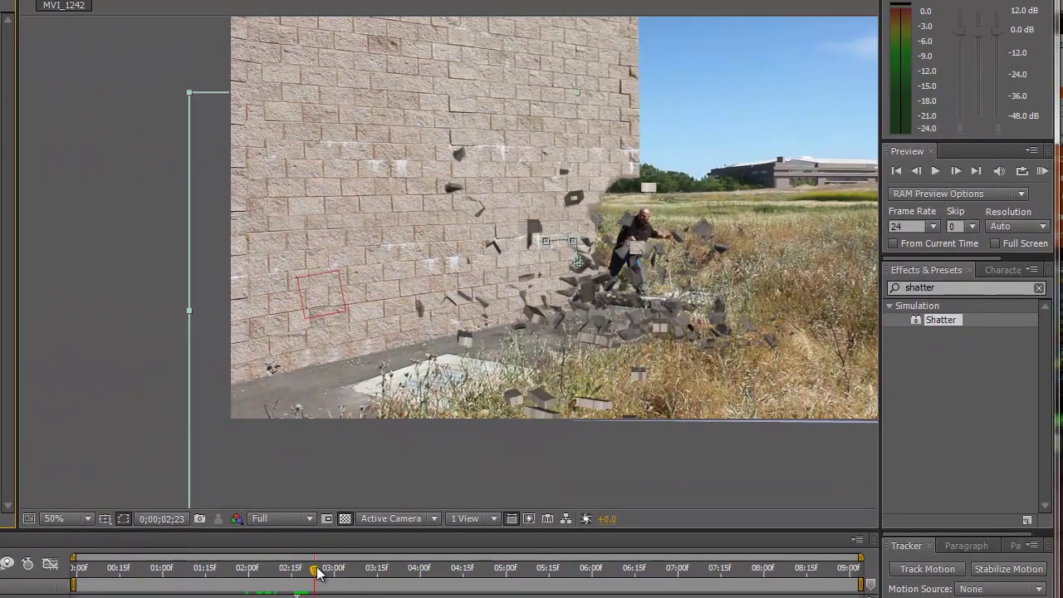
drag(317, 572, 270, 588)
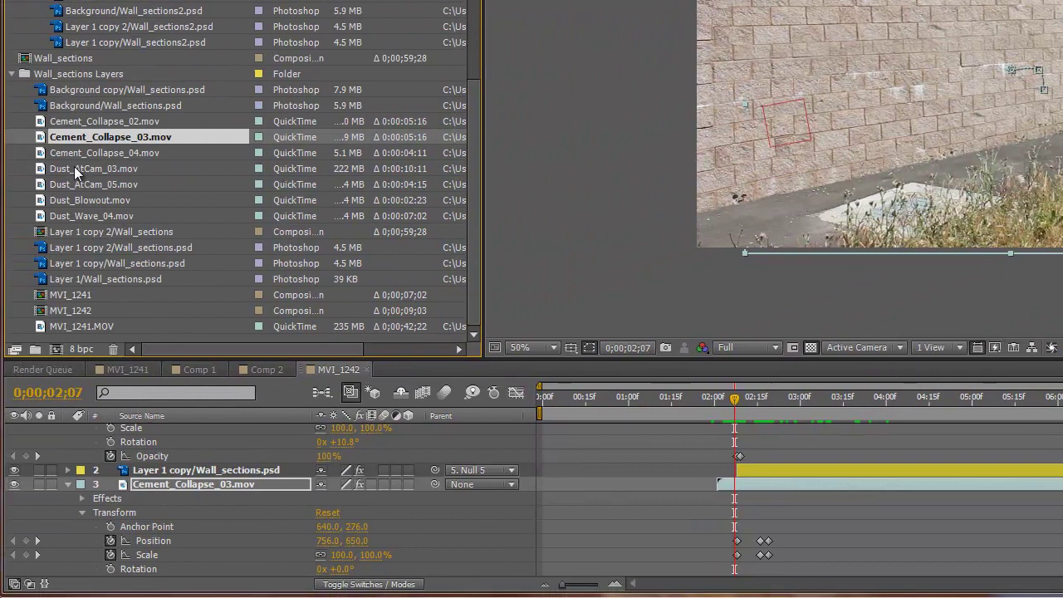
click(74, 169)
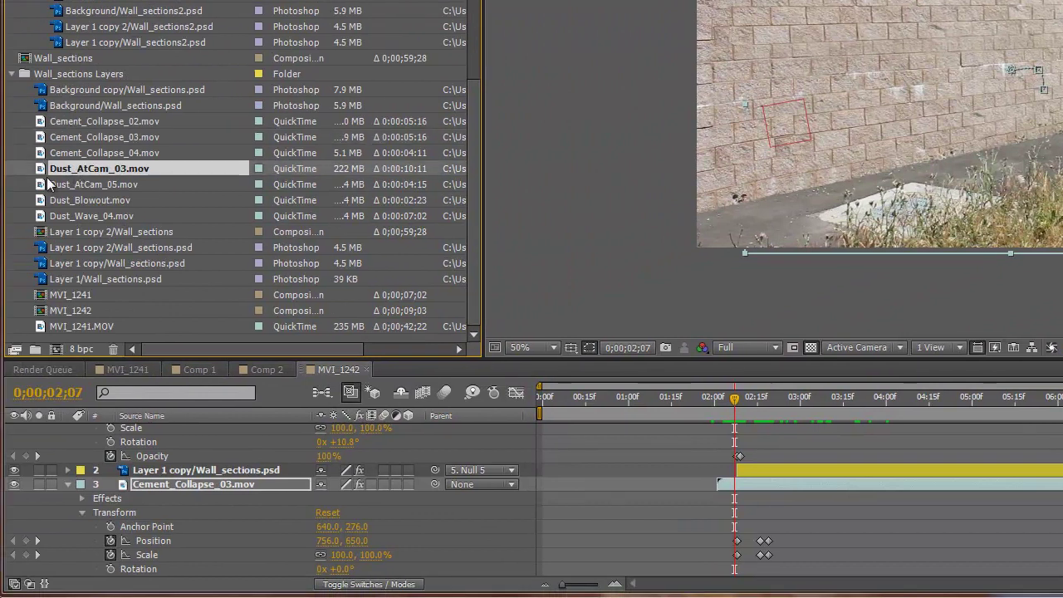
drag(42, 167, 133, 479)
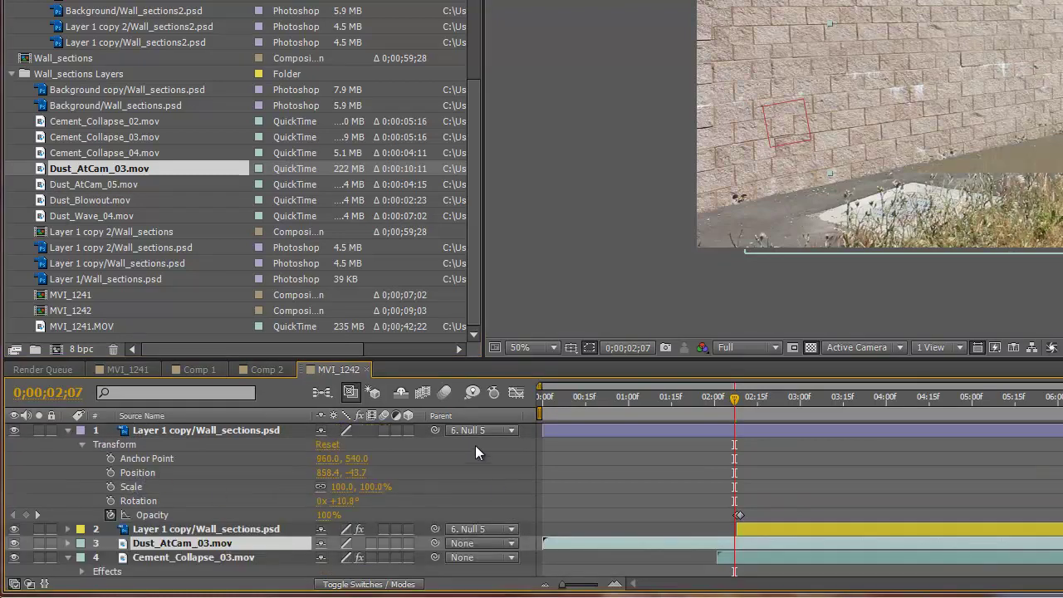
drag(598, 538, 777, 545)
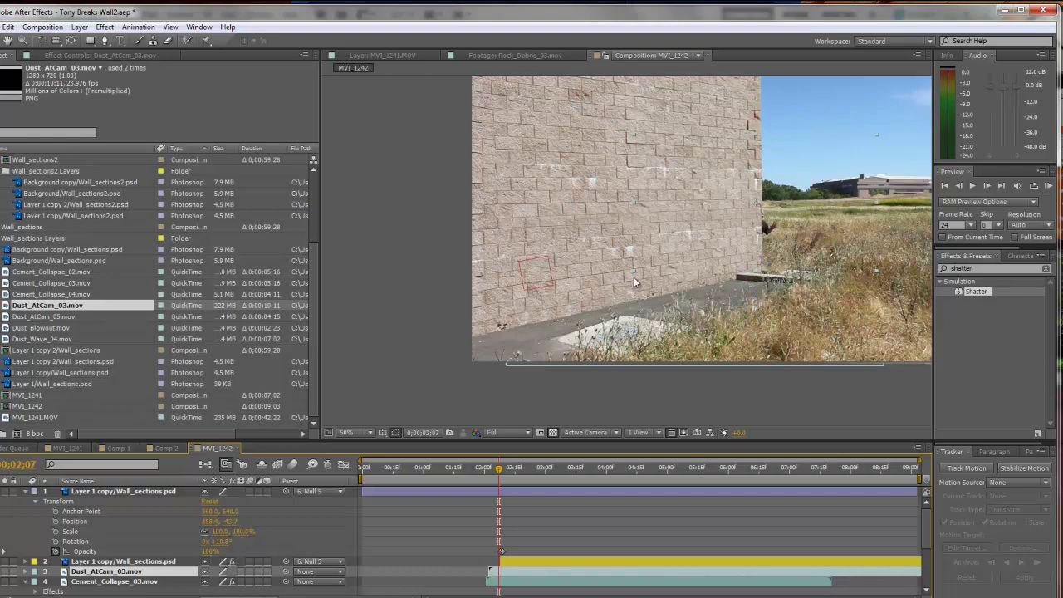
key(Return)
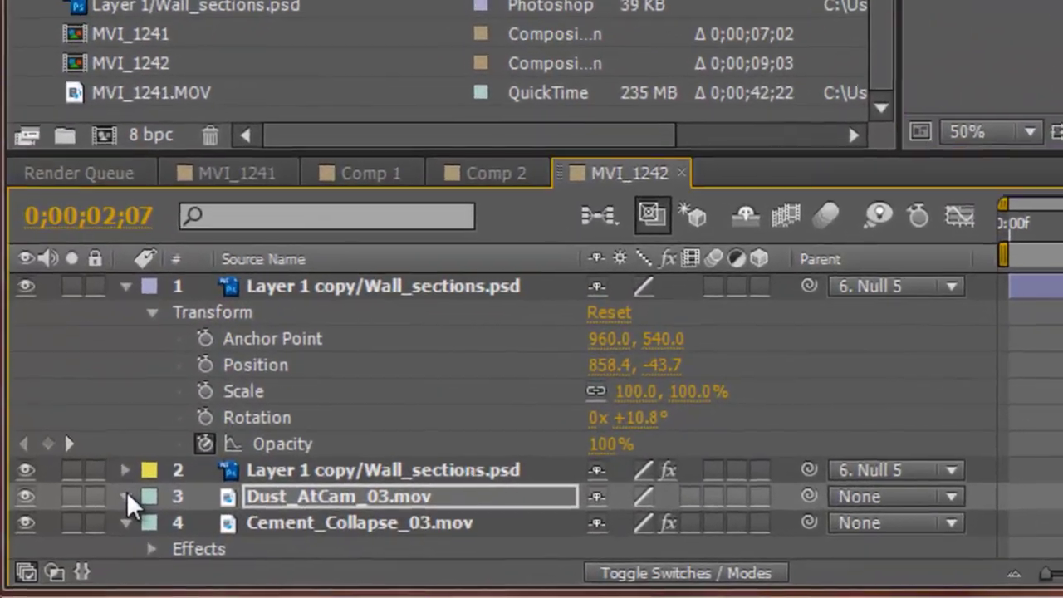
Keyframe Dust_AtCam_03.mov's position and scale at 0;00;02;07, and make its opacity fade in from that frame over about two frames.
click(126, 496)
click(149, 519)
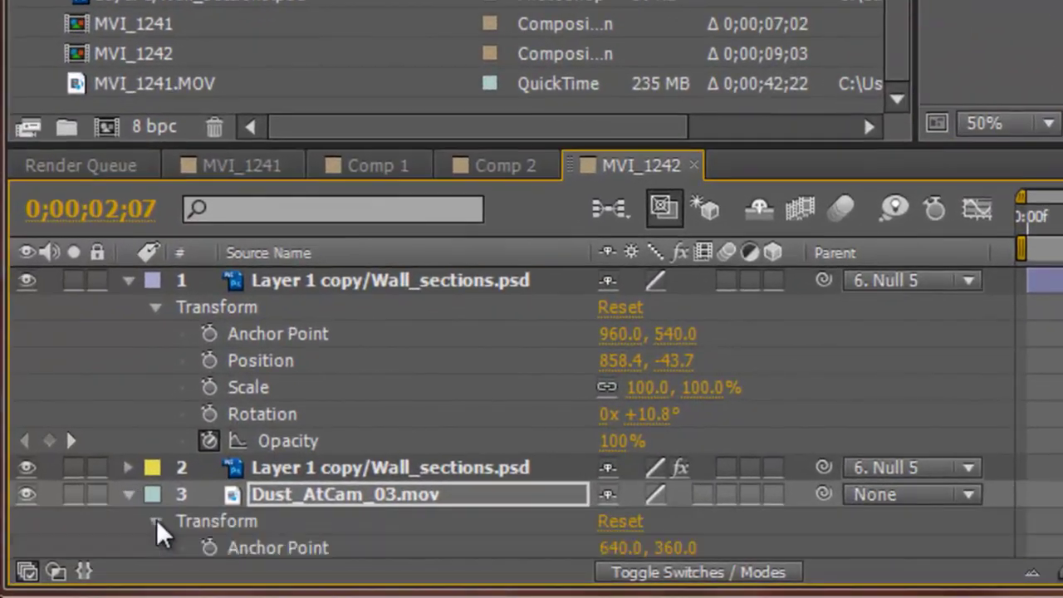
scroll(175, 511, down, 3)
click(210, 463)
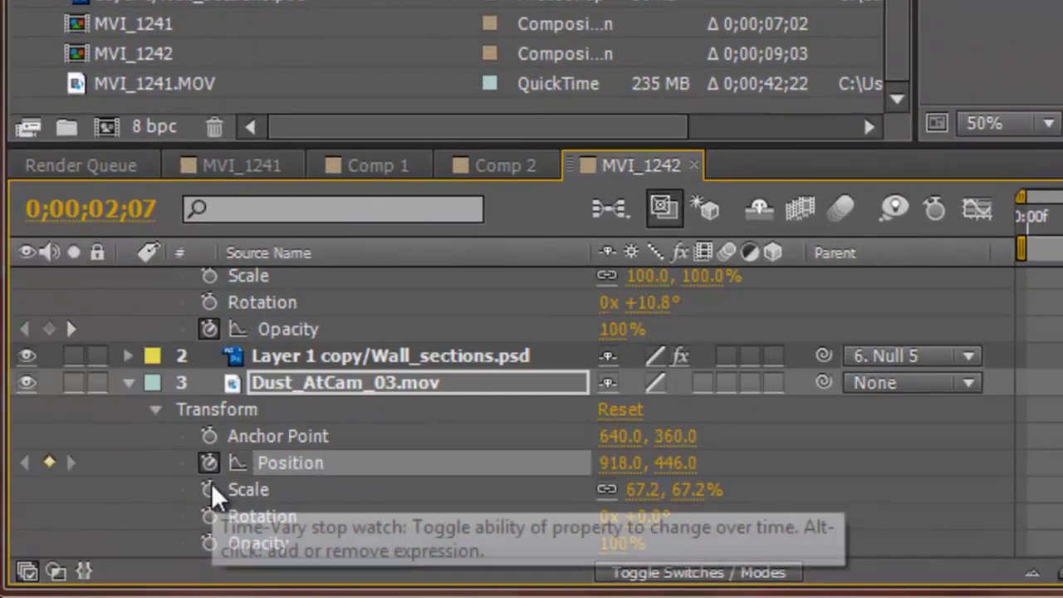
click(209, 489)
click(210, 543)
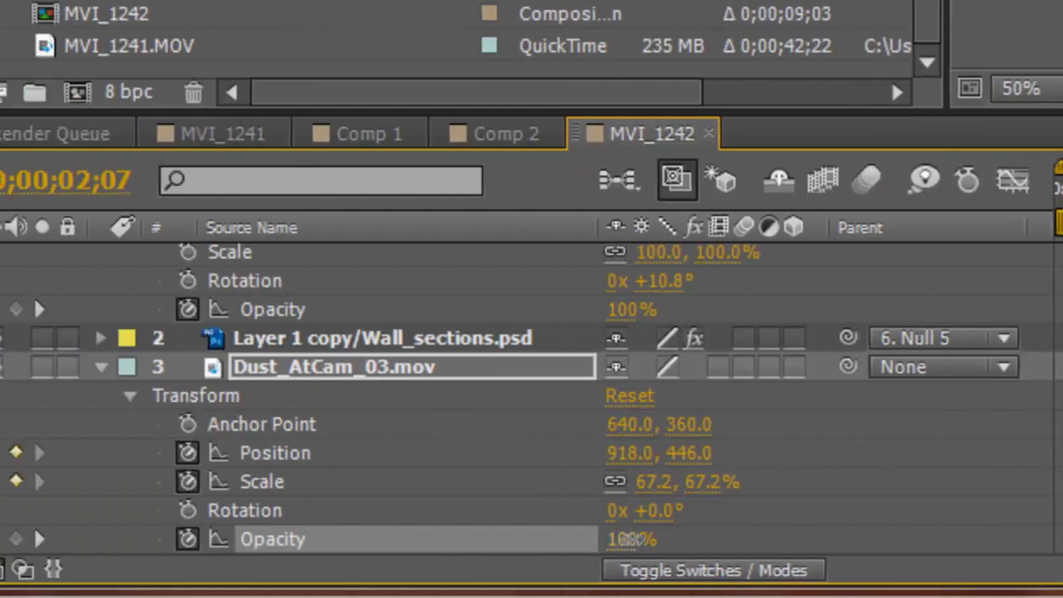
drag(656, 540, 390, 555)
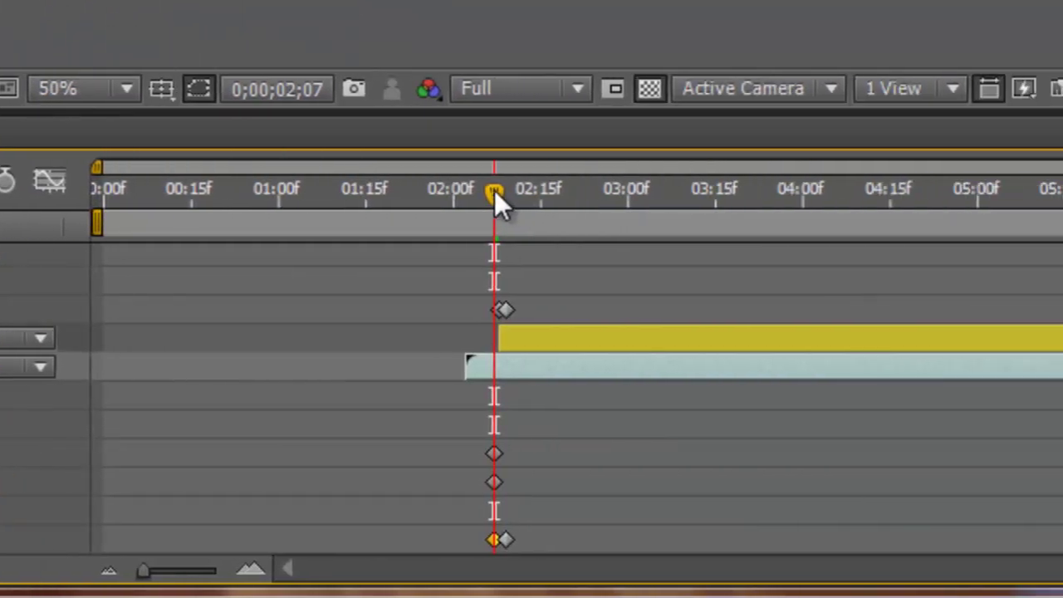
Add a large elliptical mask around the dust area on Dust_AtCam_03.mov, extending beyond the frame's edges.
drag(494, 190, 506, 190)
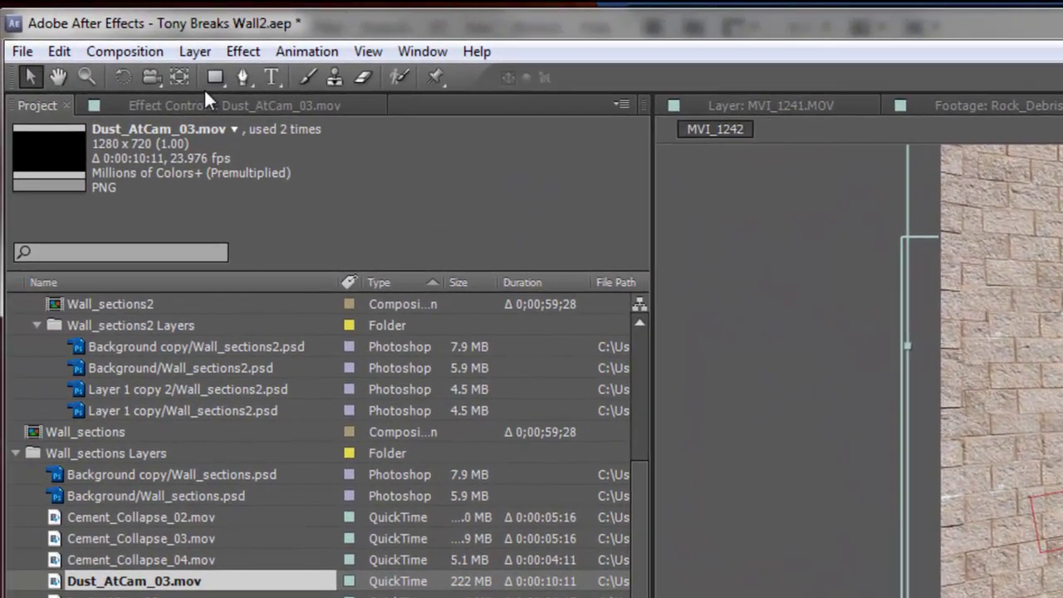
click(214, 75)
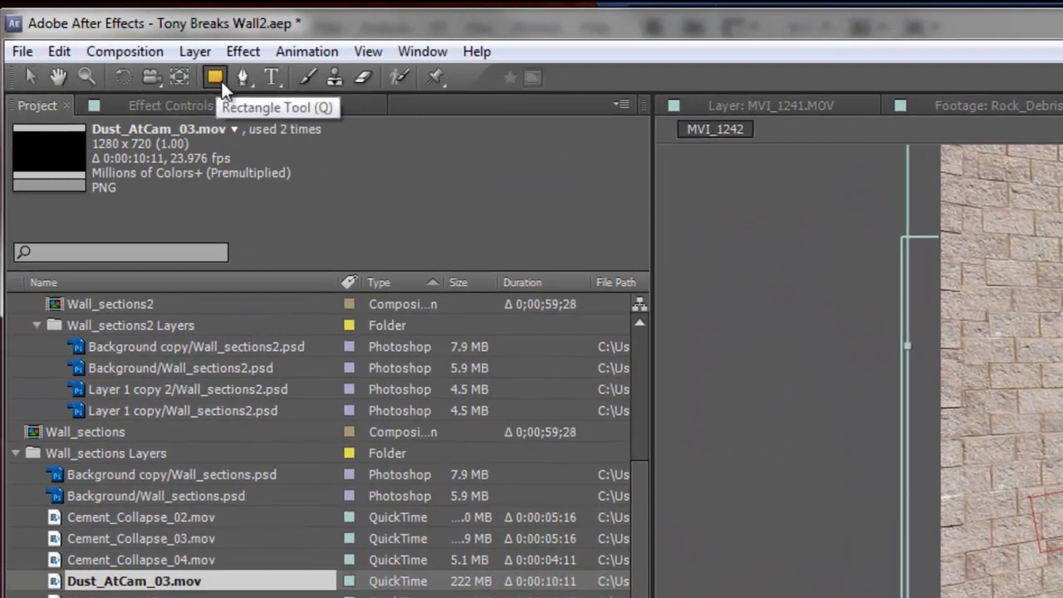
click(221, 80)
click(292, 123)
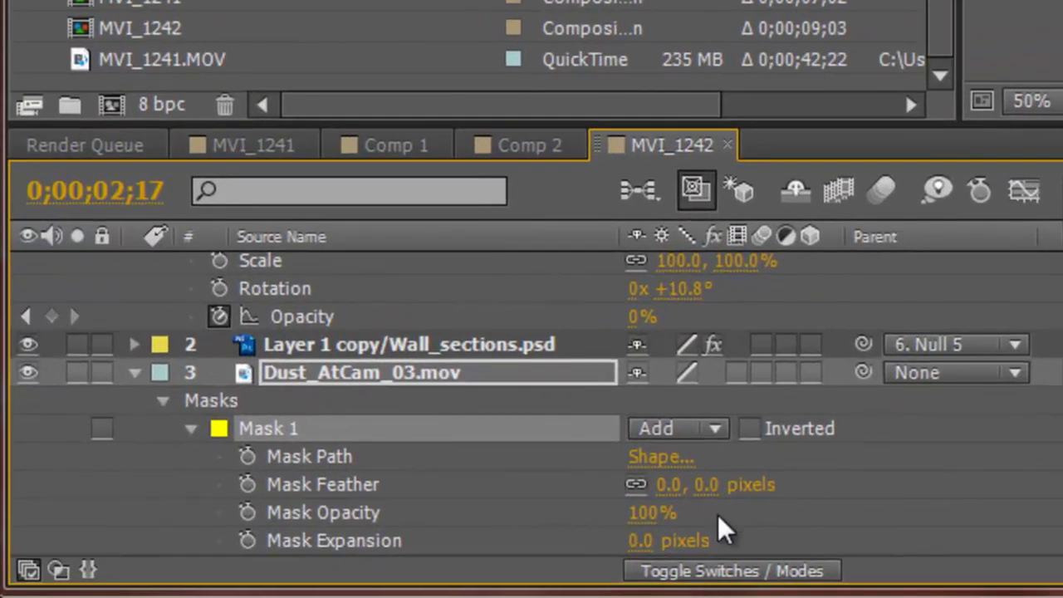
Set the Dust_AtCam_03.mov mask's expansion to -27 pixels and feather to 108 pixels, and check the composite at 0;00;03;12.
scroll(720, 513, down, 3)
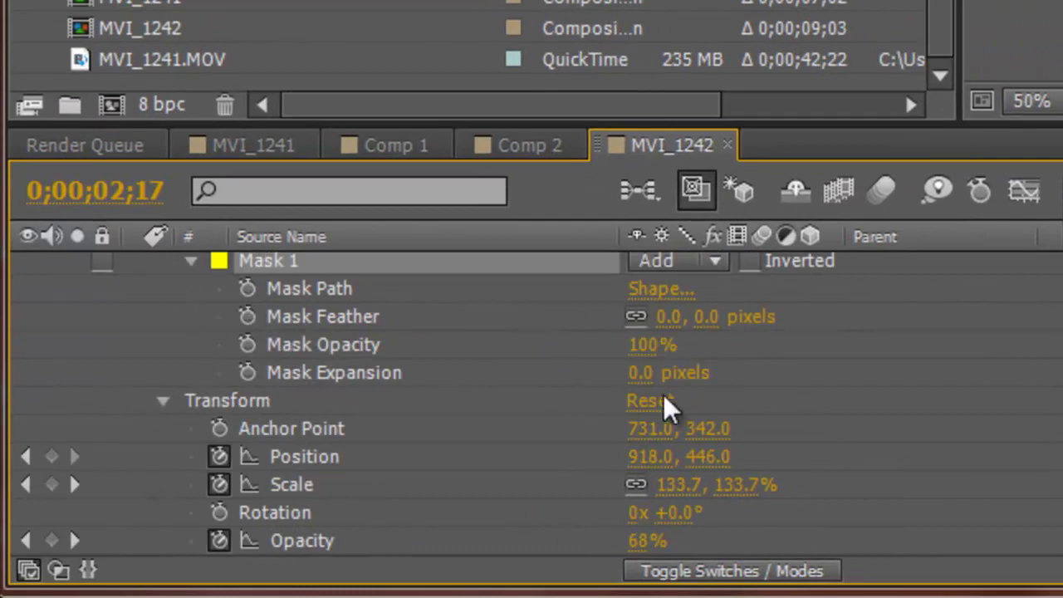
drag(641, 373, 607, 374)
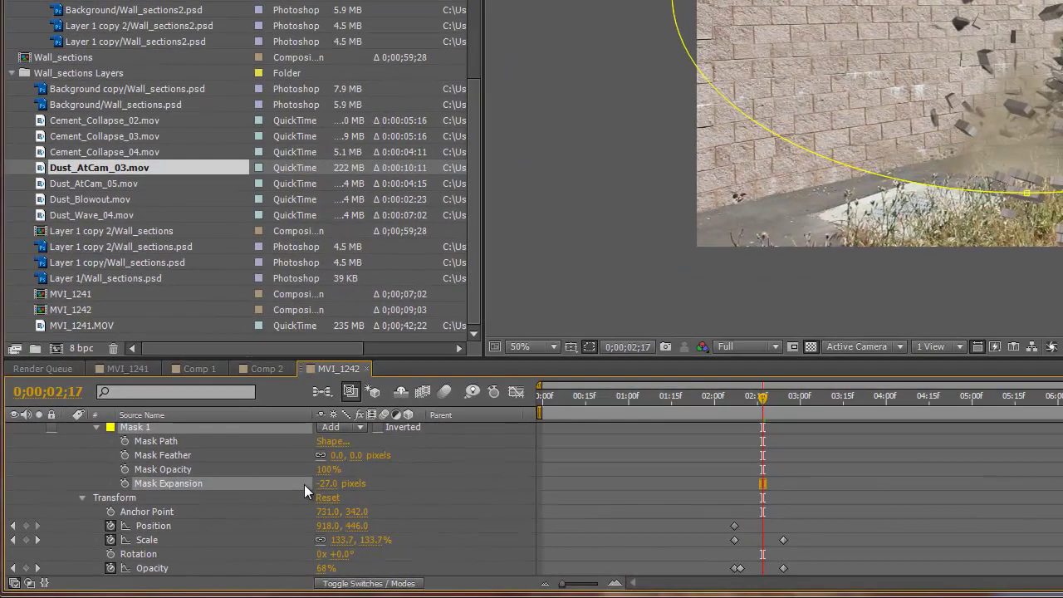
drag(334, 455, 420, 456)
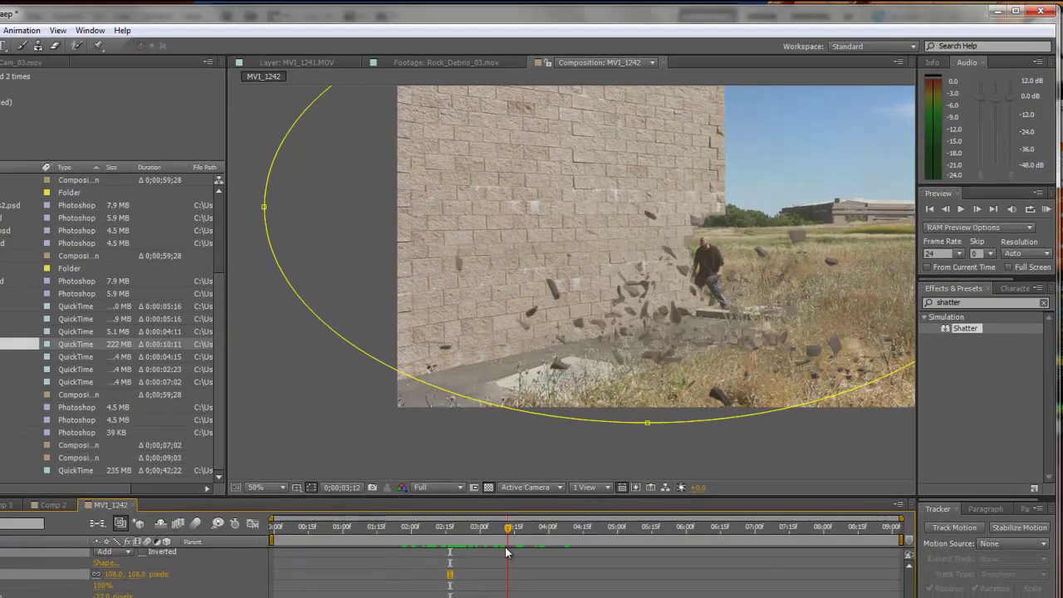
drag(505, 546, 508, 548)
scroll(166, 570, up, 2)
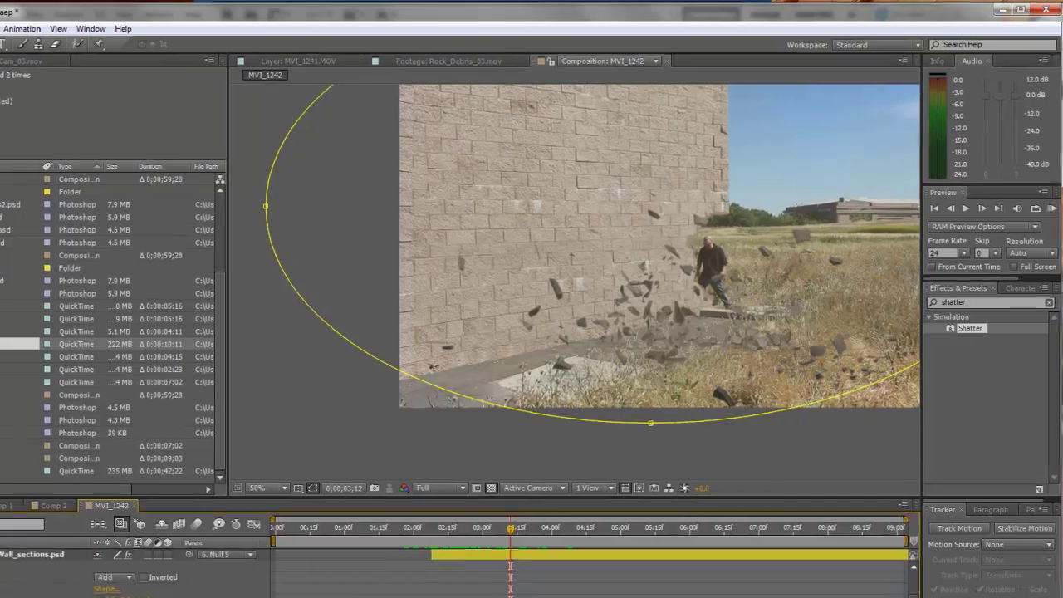